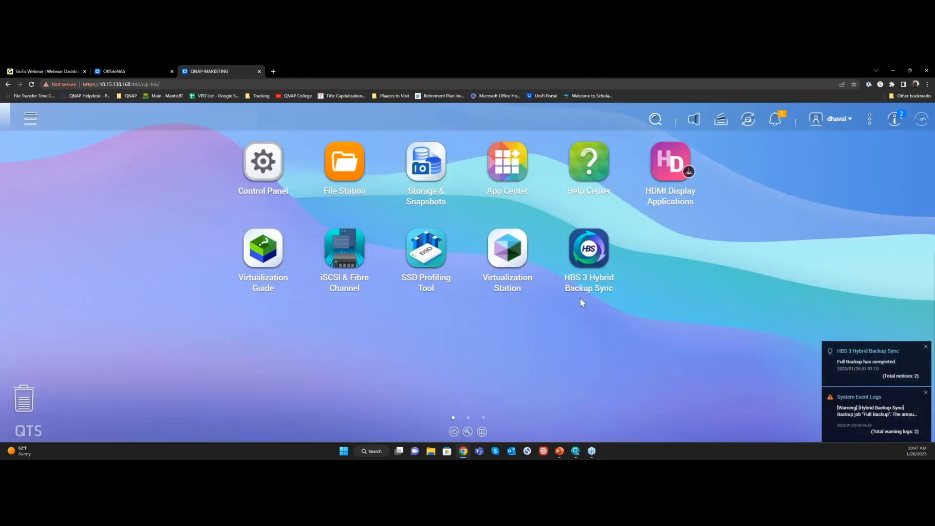
# Open the backup and restore jobs in HBS 3 and review the LocalBackup and RemoteBackup job details
pyautogui.click(590, 256)
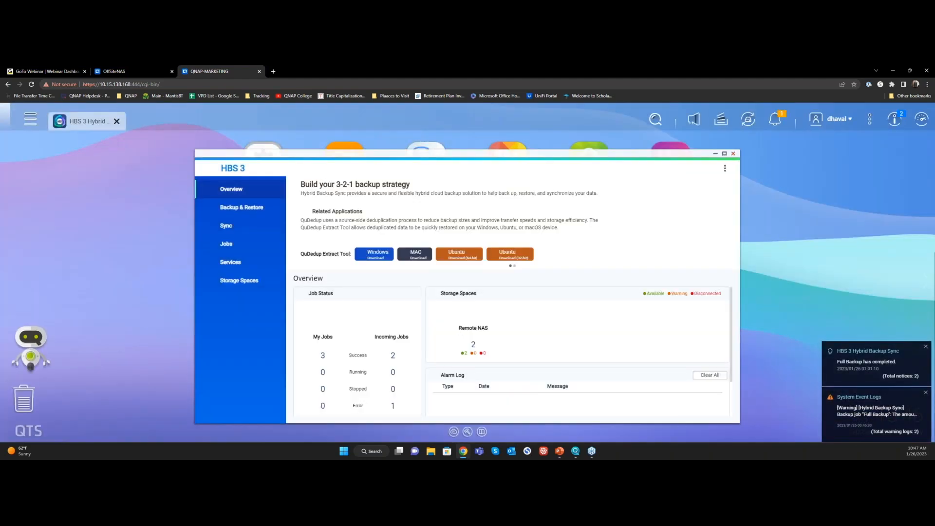
pyautogui.click(263, 216)
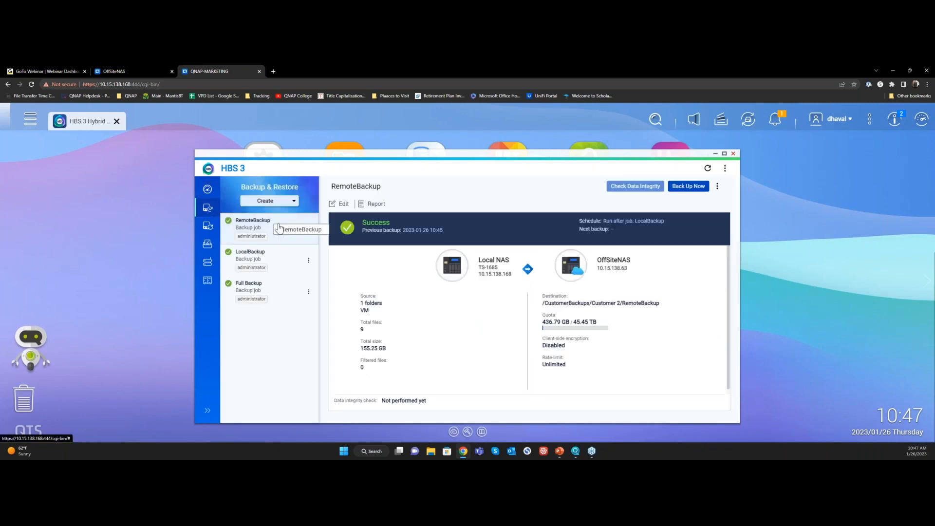
pyautogui.click(279, 259)
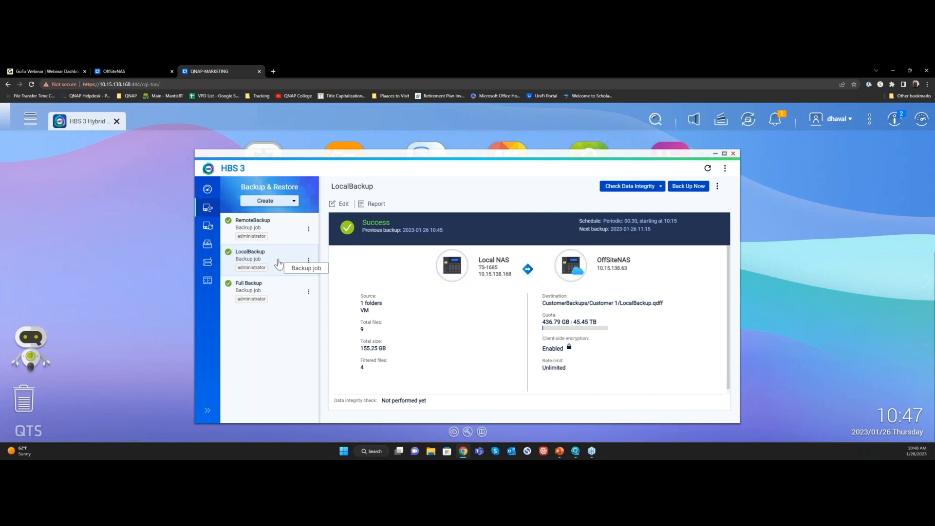
pyautogui.click(275, 227)
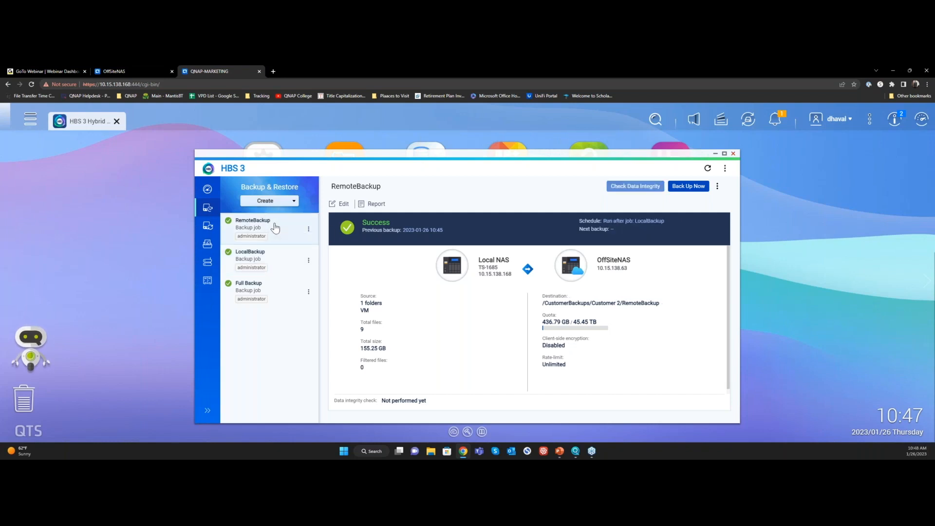
pyautogui.click(286, 261)
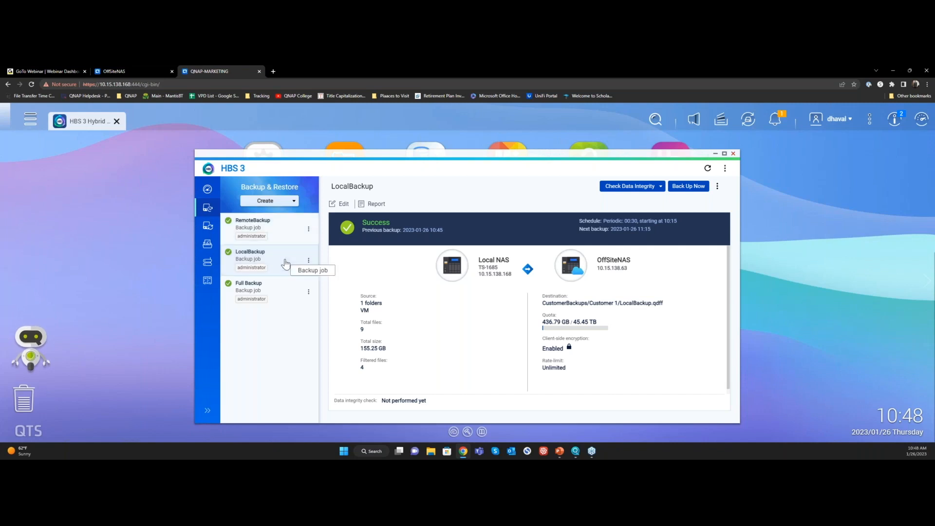
pyautogui.click(277, 235)
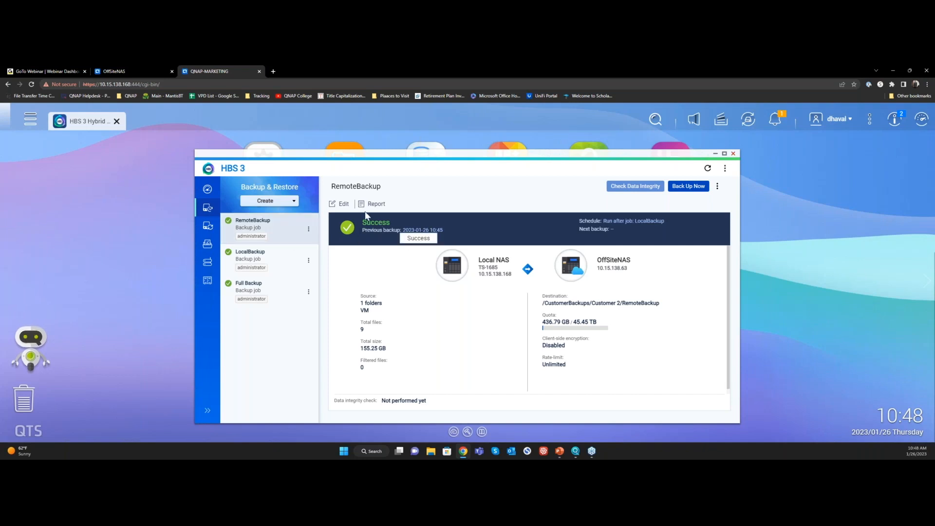
pyautogui.click(341, 206)
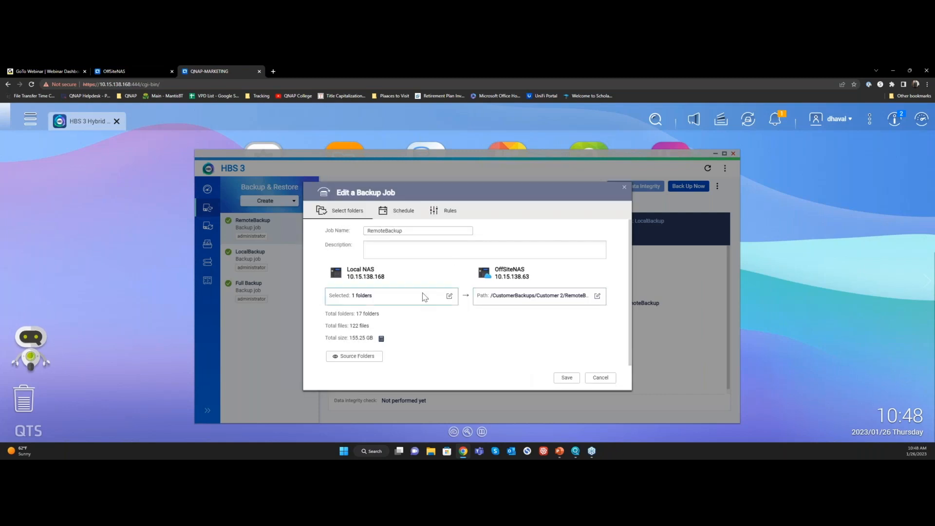
pyautogui.click(601, 379)
# Open the LocalBackup job's schedule settings and examine the periodic options for a new schedule, including the wait interval
pyautogui.click(308, 261)
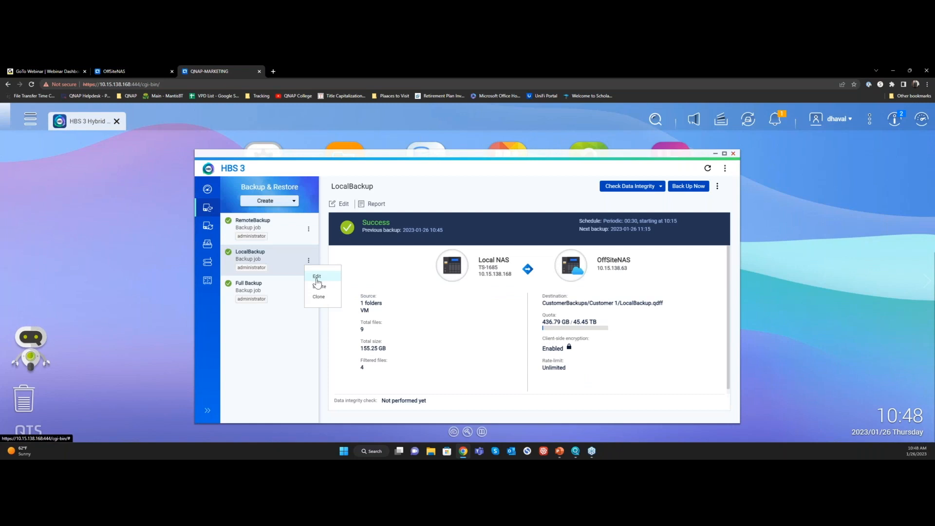
pyautogui.click(317, 280)
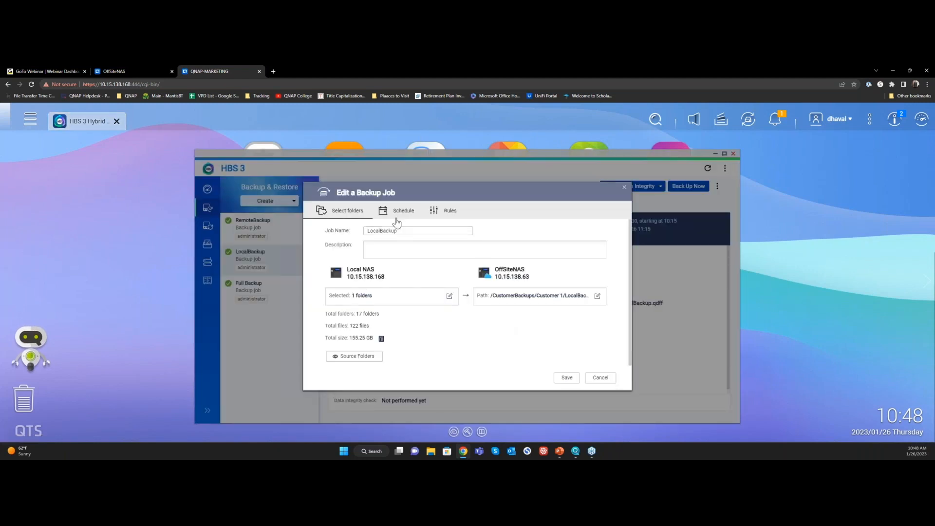
pyautogui.click(396, 215)
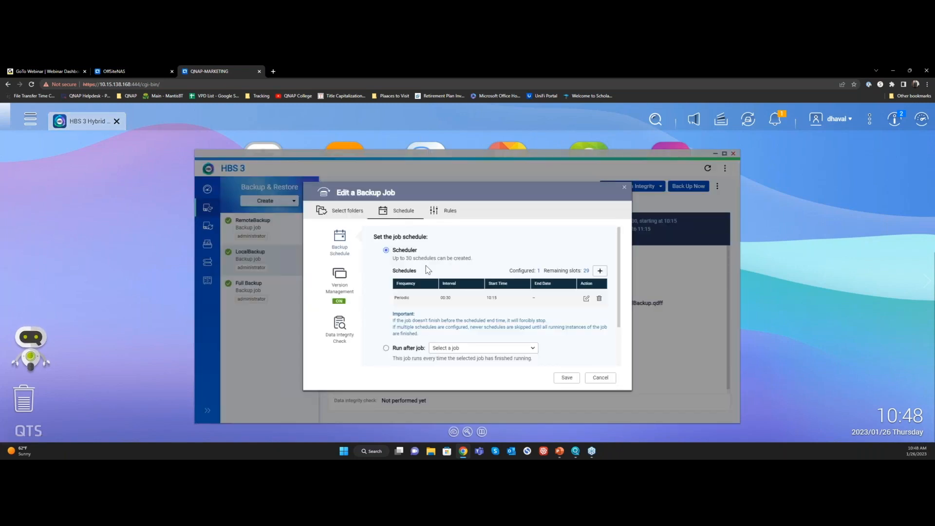
pyautogui.click(600, 271)
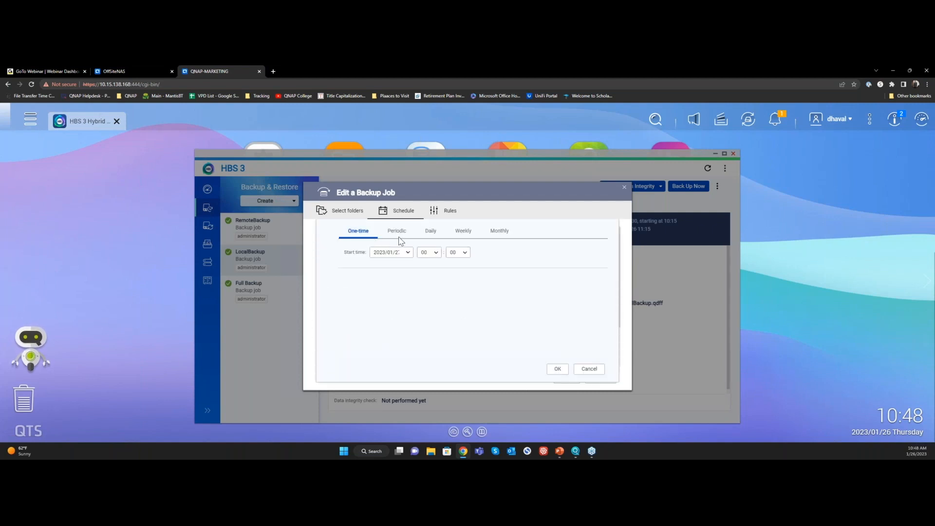
pyautogui.click(397, 232)
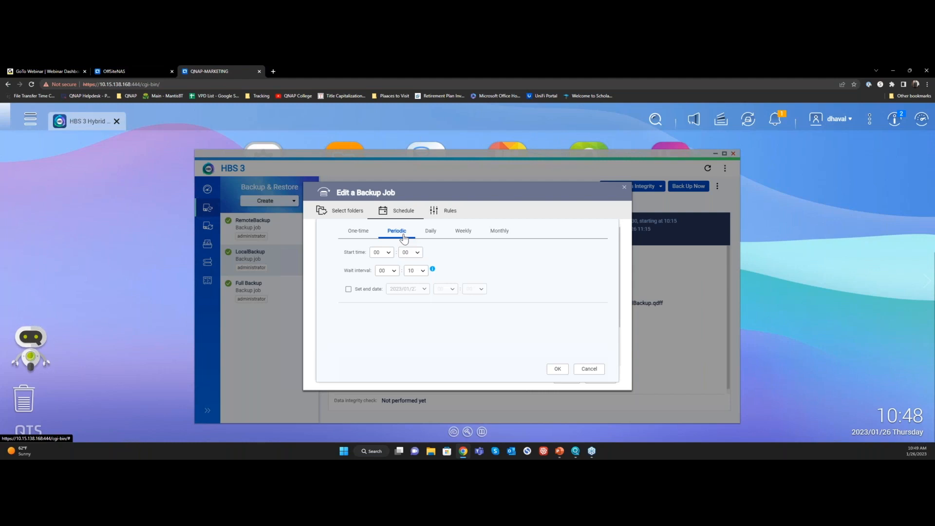
pyautogui.click(416, 270)
pyautogui.click(417, 275)
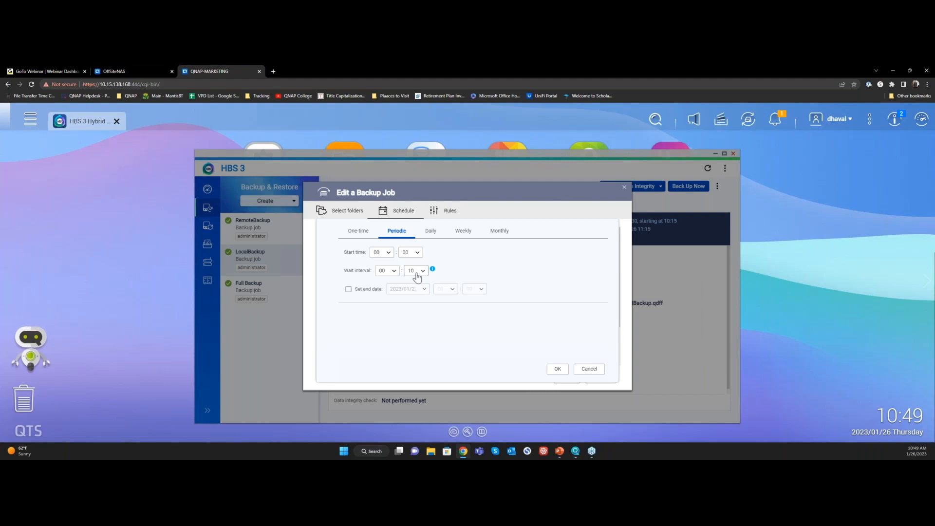
# Examine the daily, weekly and monthly schedule options, trying Tuesday for the weekly run, and discard the new schedule
pyautogui.click(431, 232)
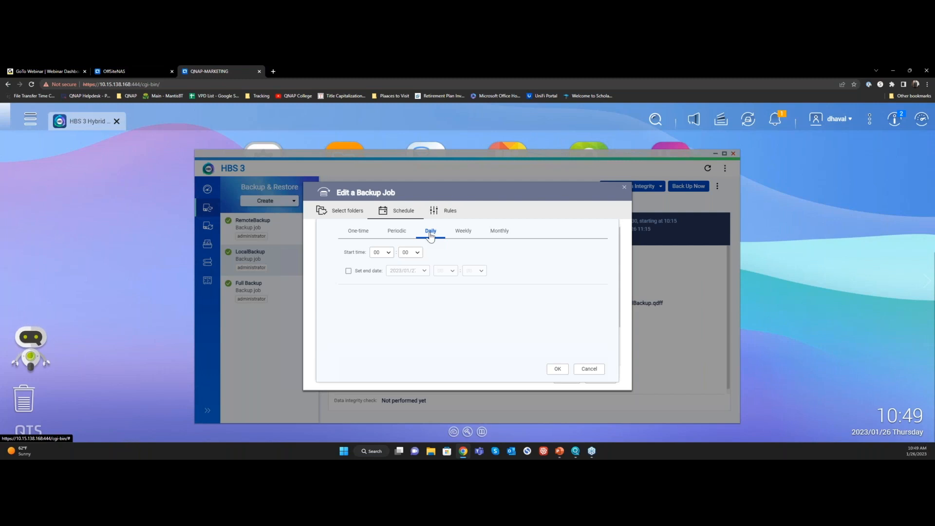
pyautogui.click(463, 230)
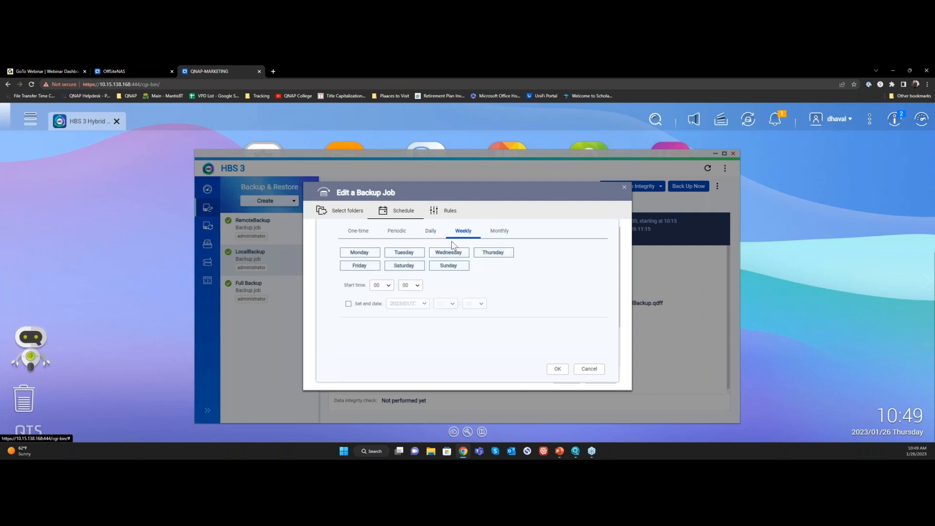
pyautogui.click(415, 254)
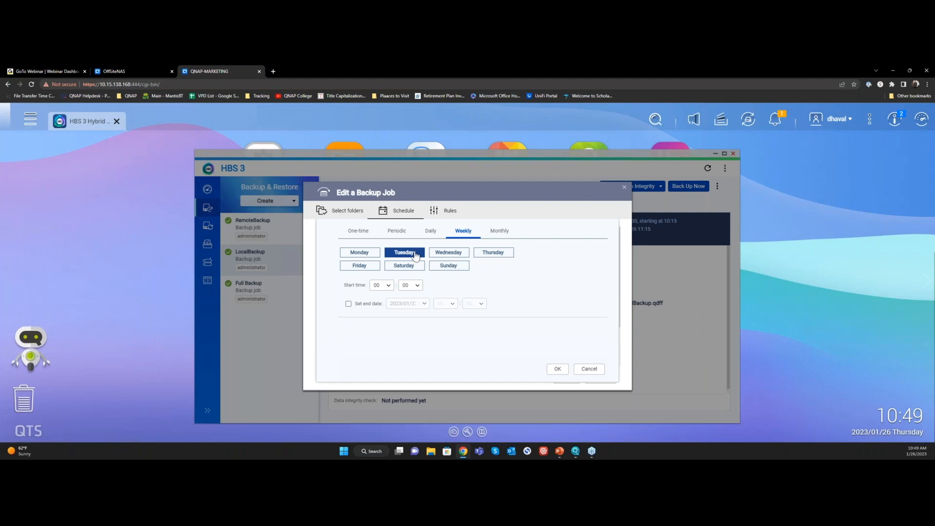
pyautogui.click(502, 234)
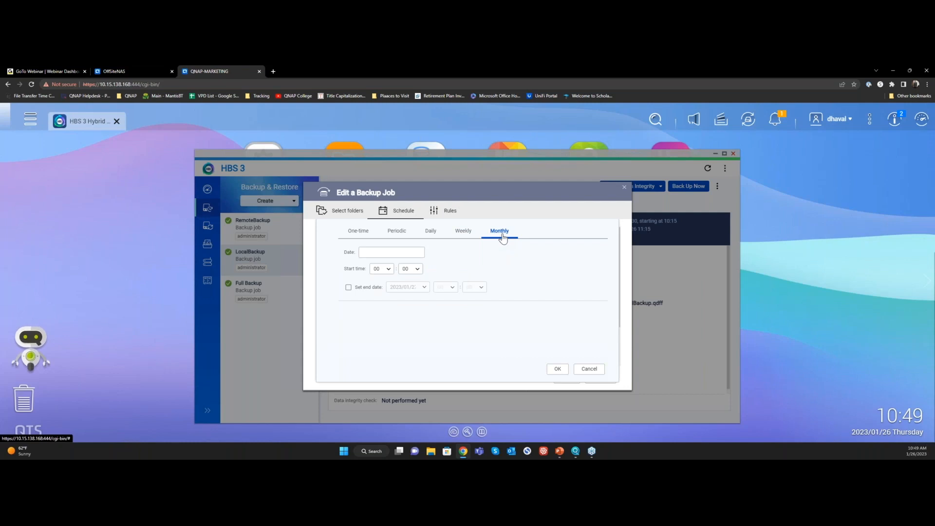
pyautogui.click(588, 369)
# Try retained days and Smart Versioning in the LocalBackup job's version management, and revisit its backup schedule options
pyautogui.click(339, 277)
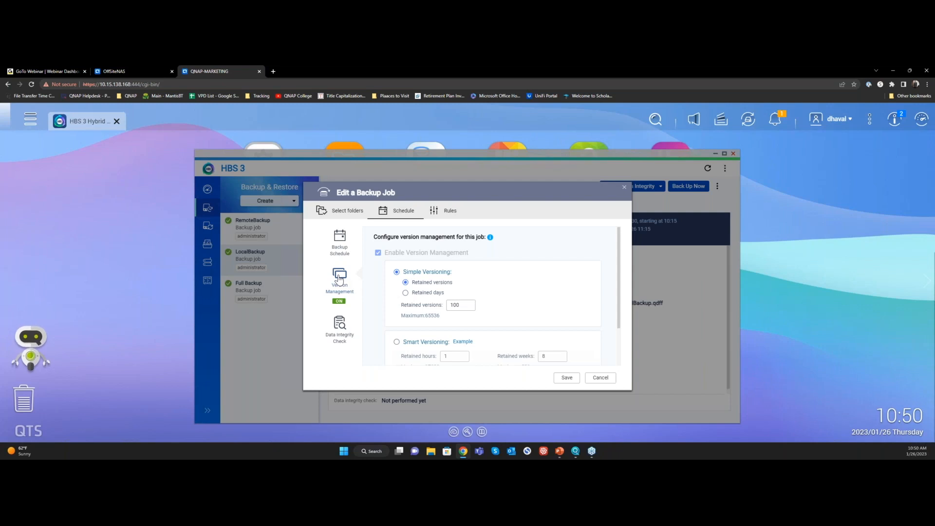
pyautogui.scroll(-1, 436, 273)
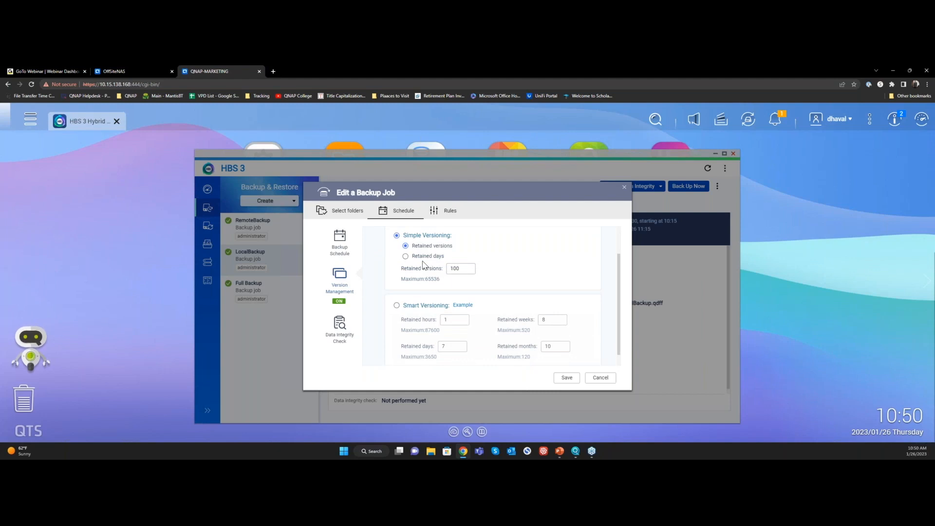
pyautogui.click(419, 258)
pyautogui.click(396, 305)
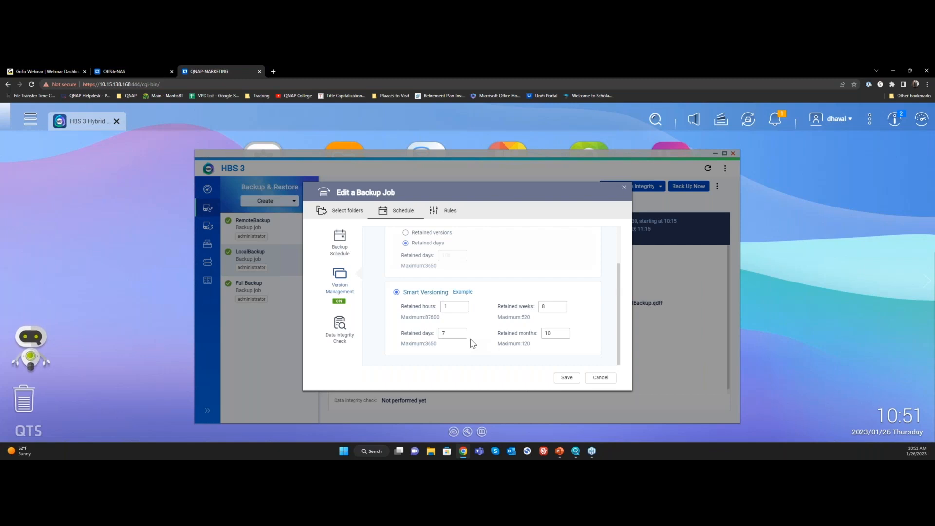
pyautogui.scroll(1, 465, 331)
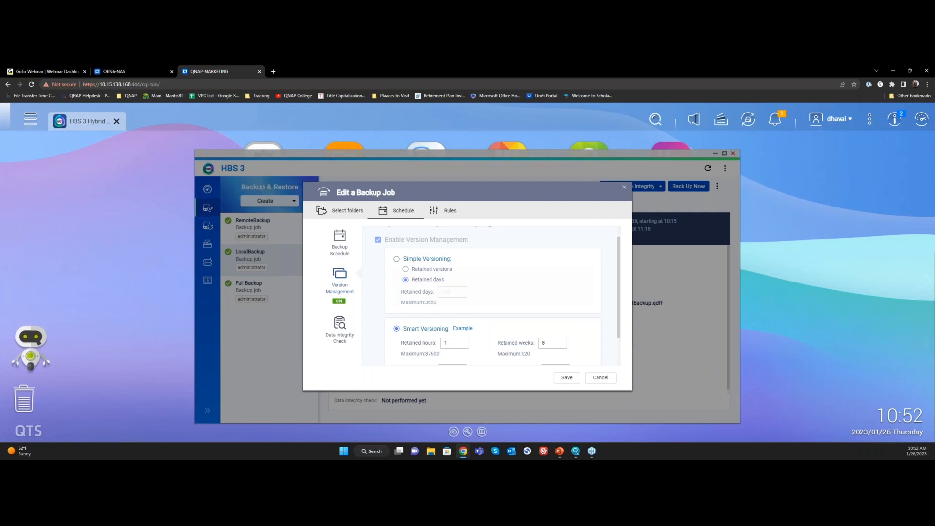
pyautogui.click(340, 251)
pyautogui.scroll(-2, 442, 314)
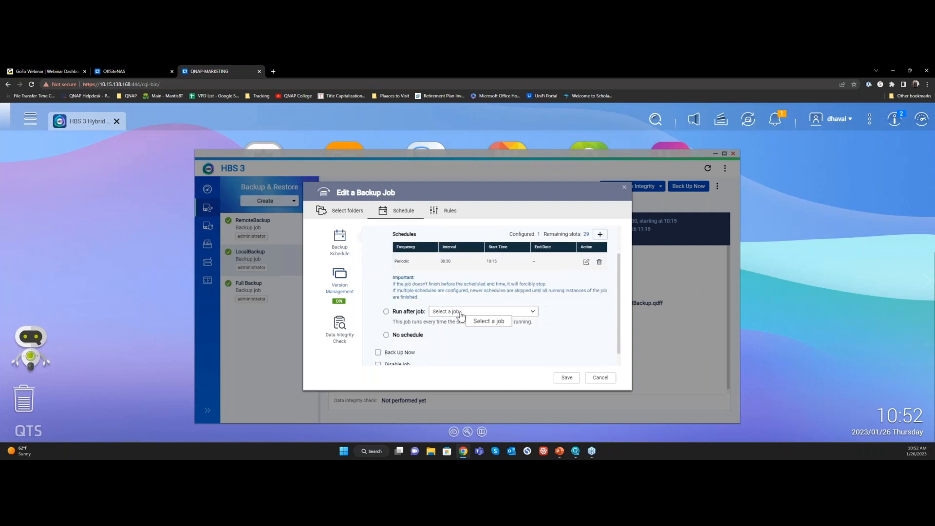
# Review the LocalBackup job's advanced file filters and policy rules, and close the job editor without saving
pyautogui.click(439, 212)
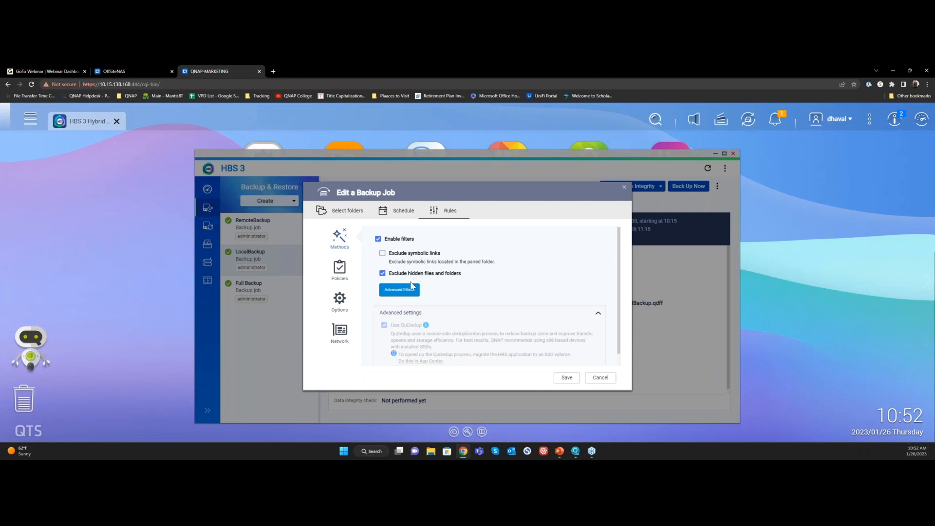
pyautogui.click(399, 290)
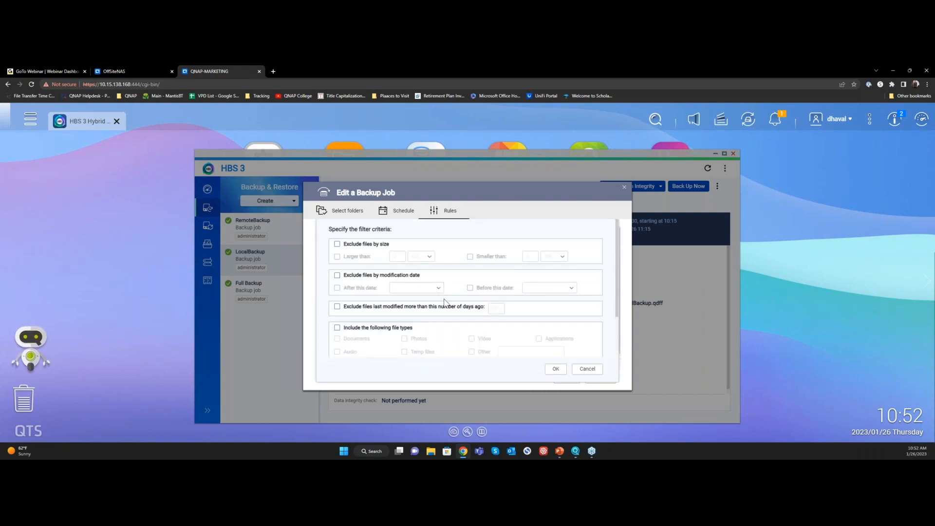
pyautogui.click(399, 329)
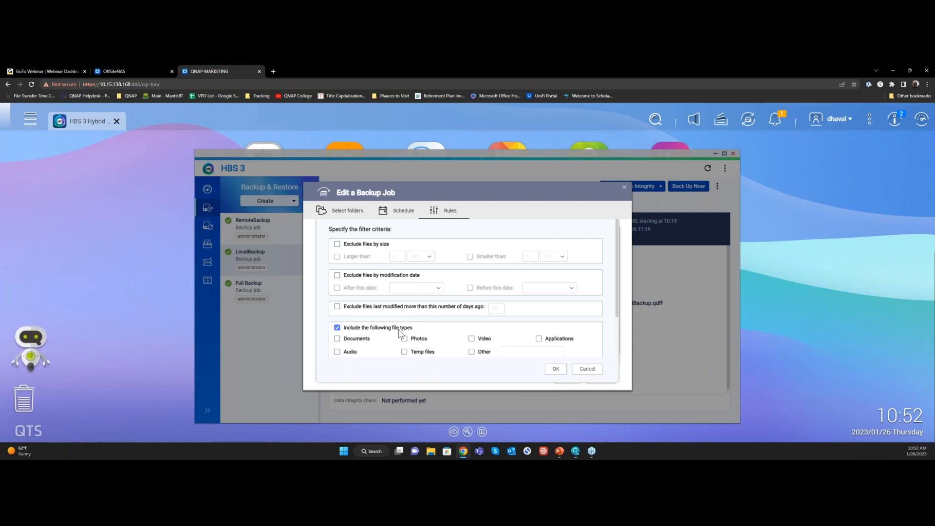
pyautogui.click(582, 370)
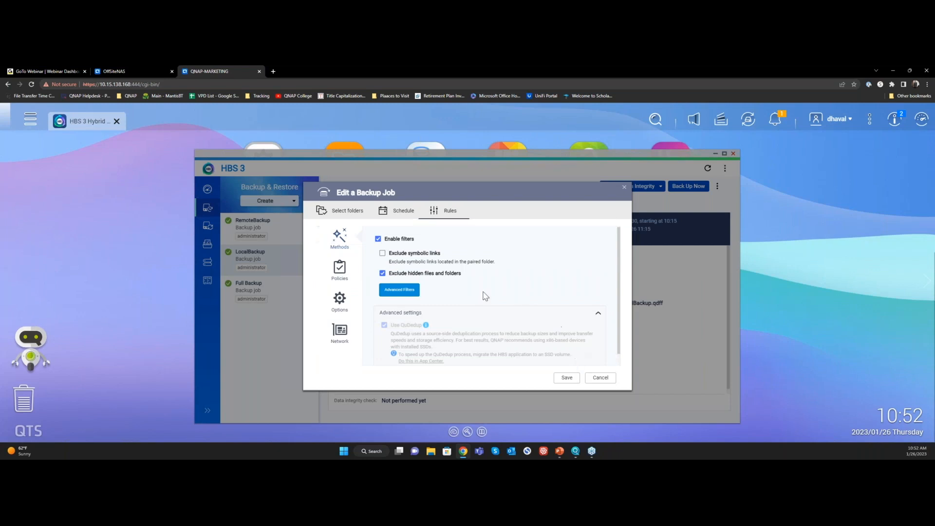
pyautogui.click(339, 267)
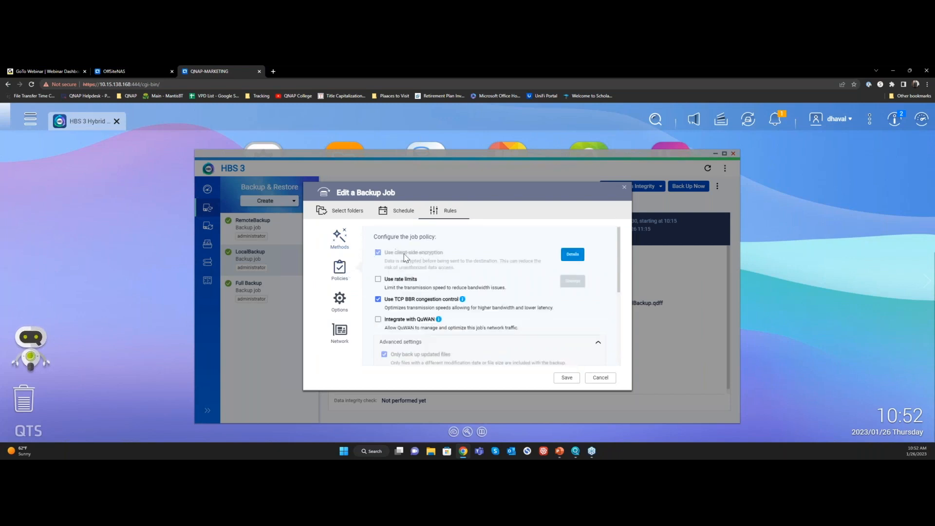
pyautogui.click(598, 378)
# Start a new backup job with the Public folder as source and Remote NAS as the destination storage space
pyautogui.click(283, 203)
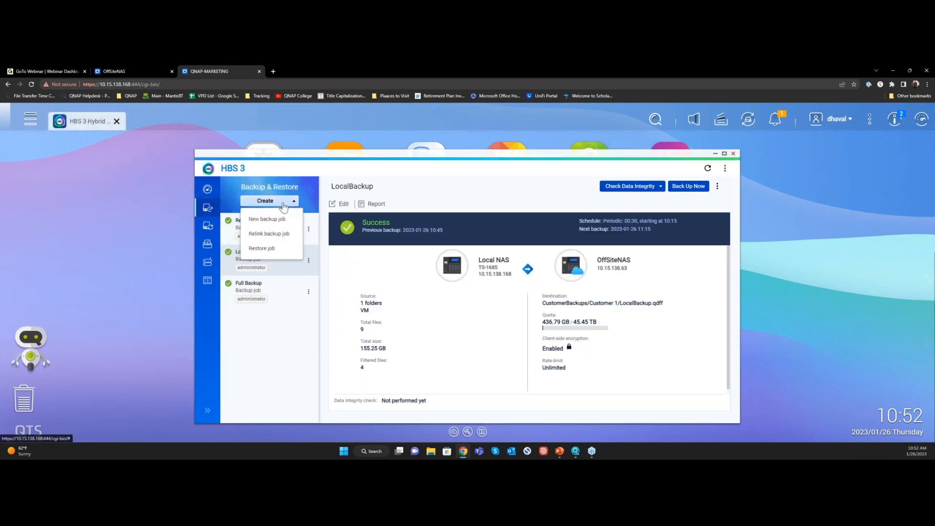
pyautogui.click(267, 220)
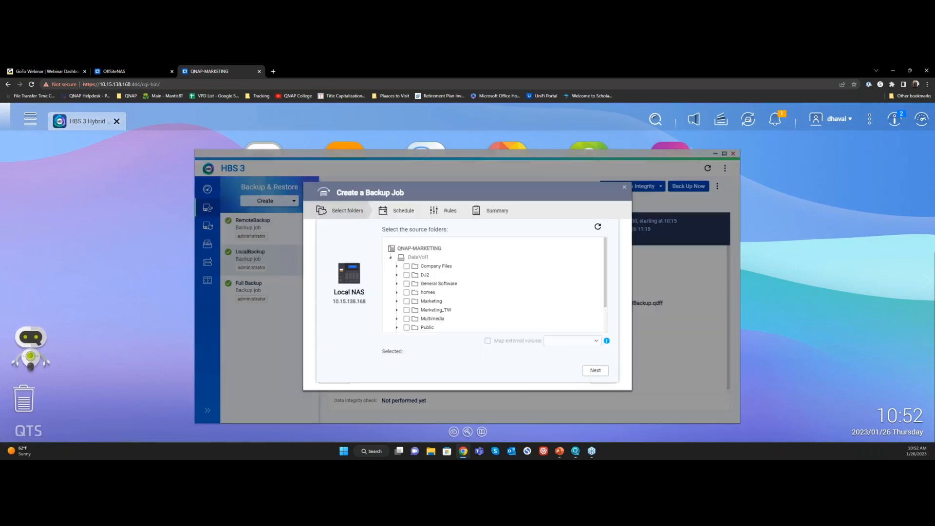
pyautogui.scroll(-3, 404, 292)
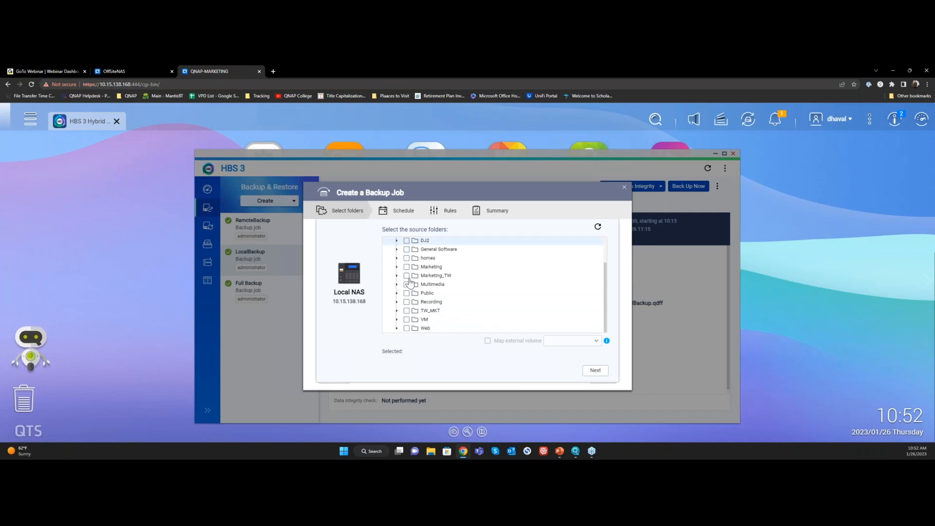
pyautogui.click(406, 294)
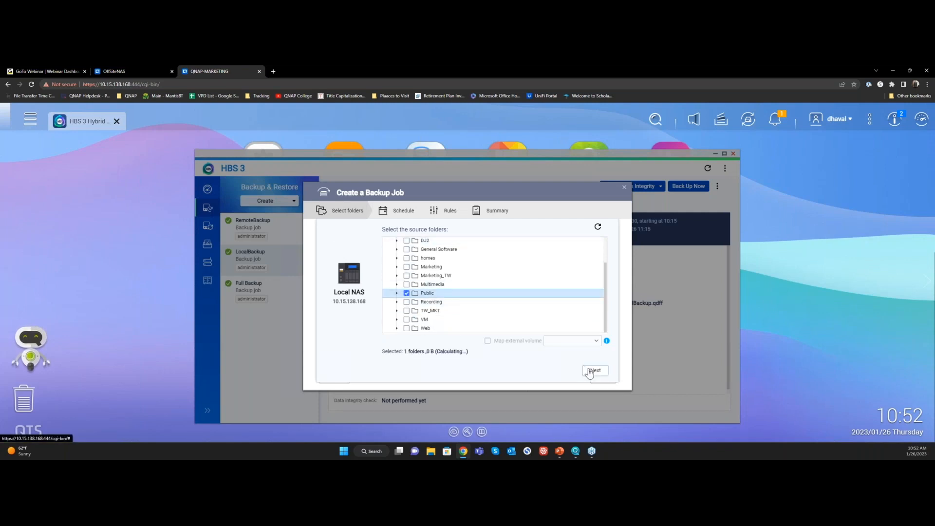
pyautogui.click(593, 370)
pyautogui.click(400, 291)
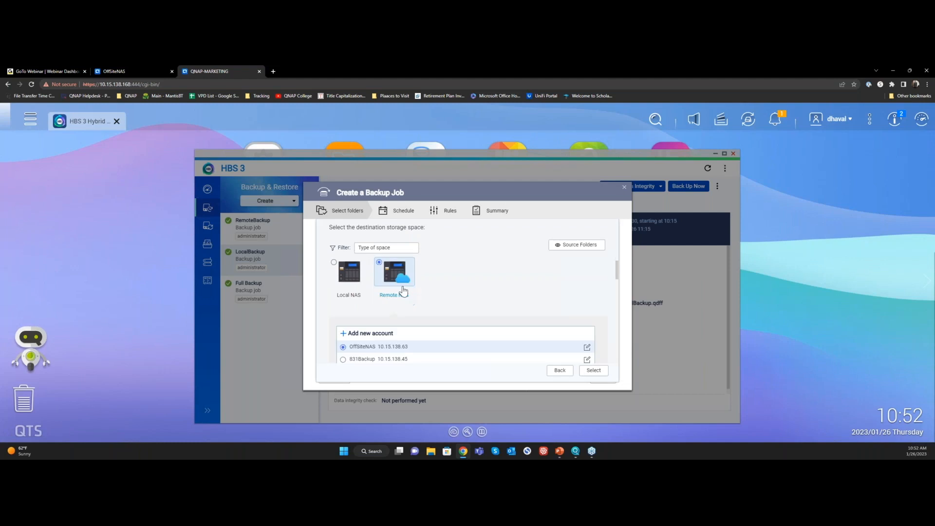
# Start adding a new remote NAS account and select Remote NAS account as its account access
pyautogui.click(384, 335)
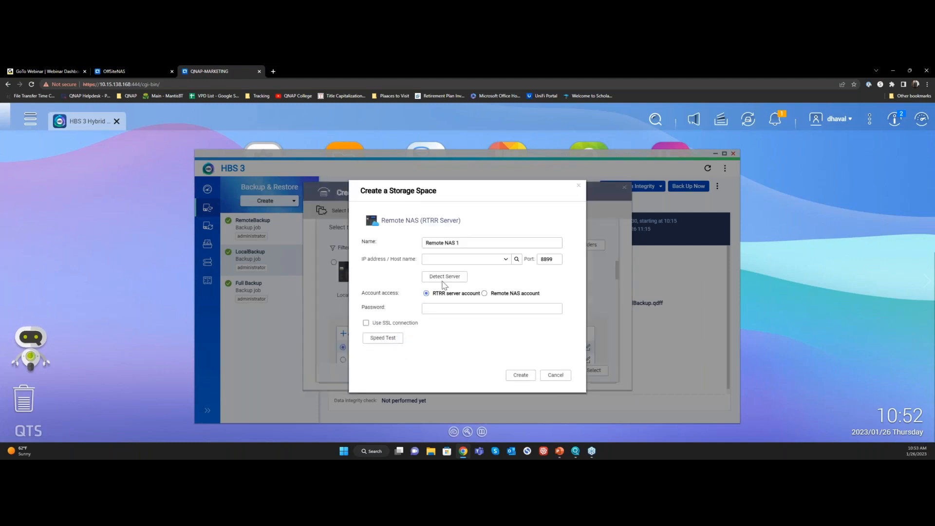
pyautogui.moveTo(469, 243); pyautogui.dragTo(394, 243)
pyautogui.click(485, 294)
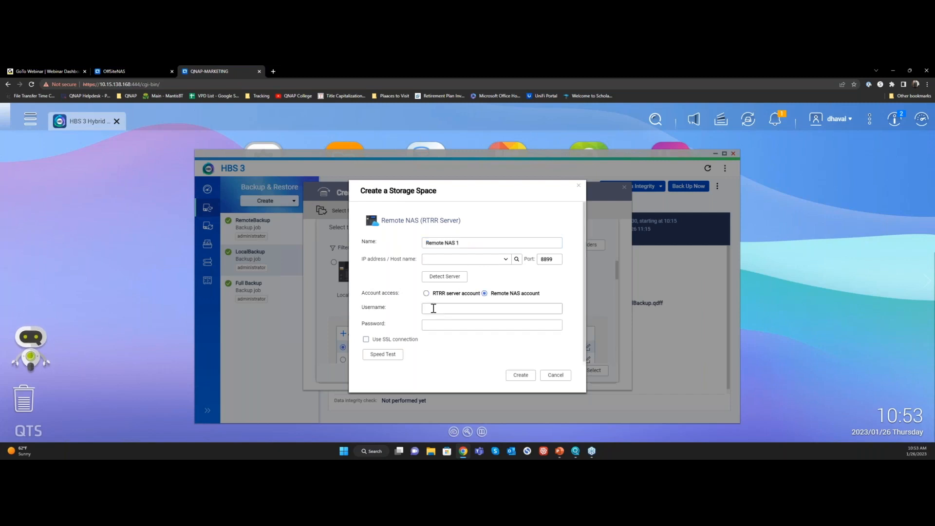
# Switch to the OffSiteNAS login page and try to log in as QNAP with the account password
pyautogui.click(145, 70)
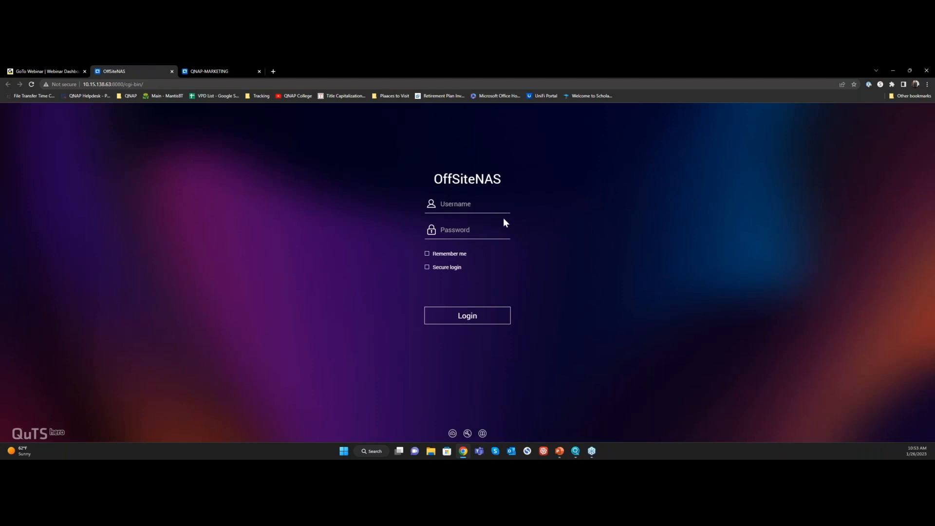
pyautogui.write('QNAP')
pyautogui.press('Tab')
pyautogui.write('******')
pyautogui.press('Return')
# Log in to OffSiteNAS with the username admin and the account password
pyautogui.doubleClick(476, 203)
pyautogui.write('admin')
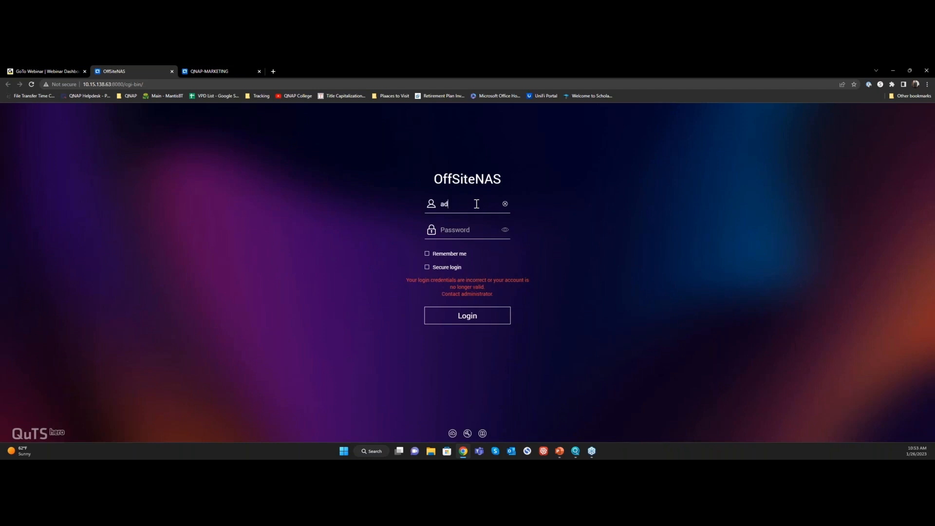
pyautogui.press('Tab')
pyautogui.write('*****')
pyautogui.press('Return')
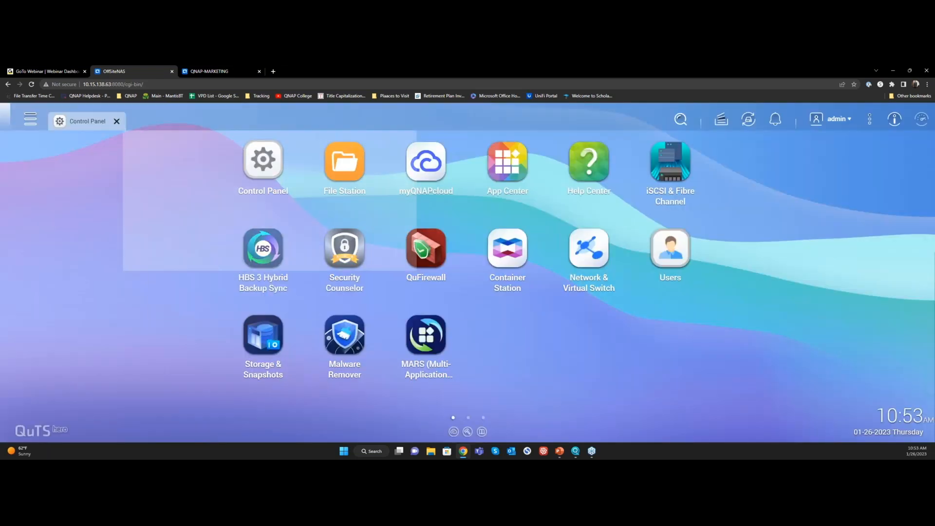
# Open user management in the Control Panel of OffSiteNAS and start creating a single user
pyautogui.click(262, 162)
pyautogui.click(377, 282)
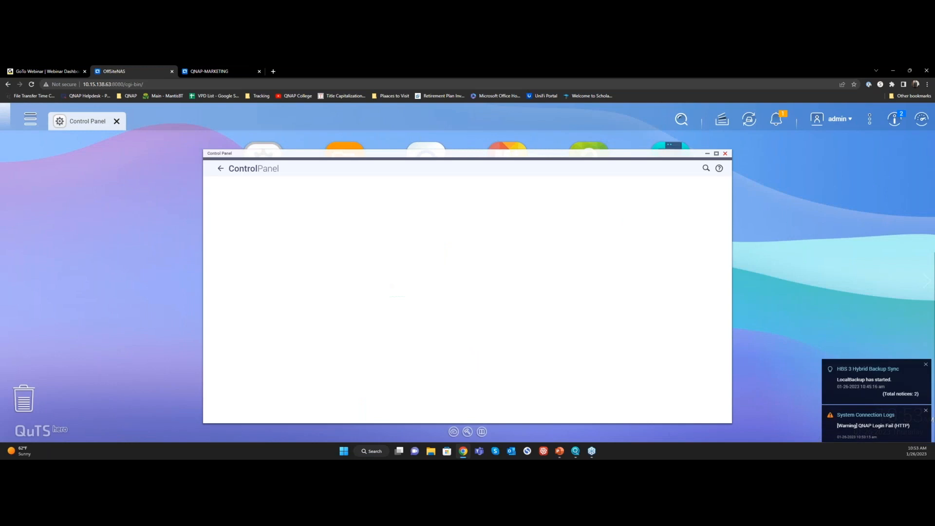
pyautogui.click(327, 183)
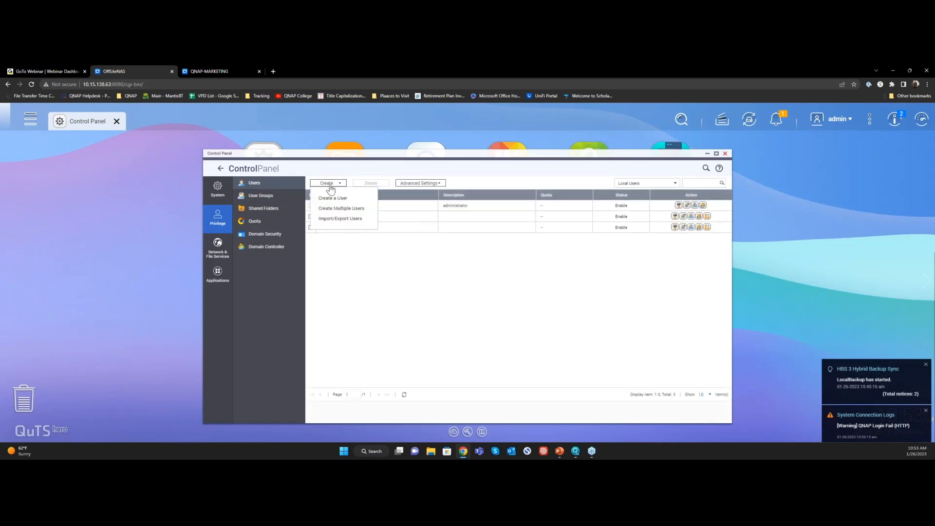
pyautogui.click(334, 196)
pyautogui.scroll(-1, 362, 247)
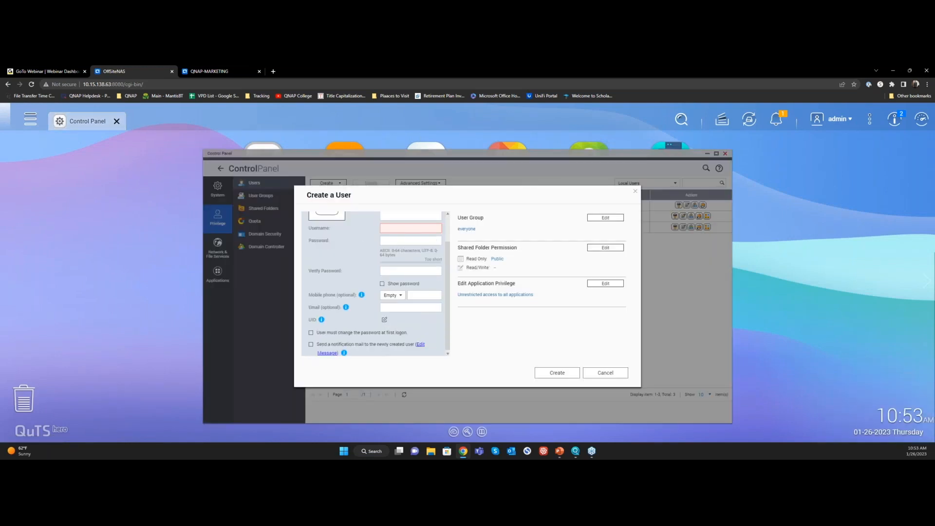
# Try the username Customer3 for the new user, view the shared folder permissions, and discard the user
pyautogui.click(417, 227)
pyautogui.write('C')
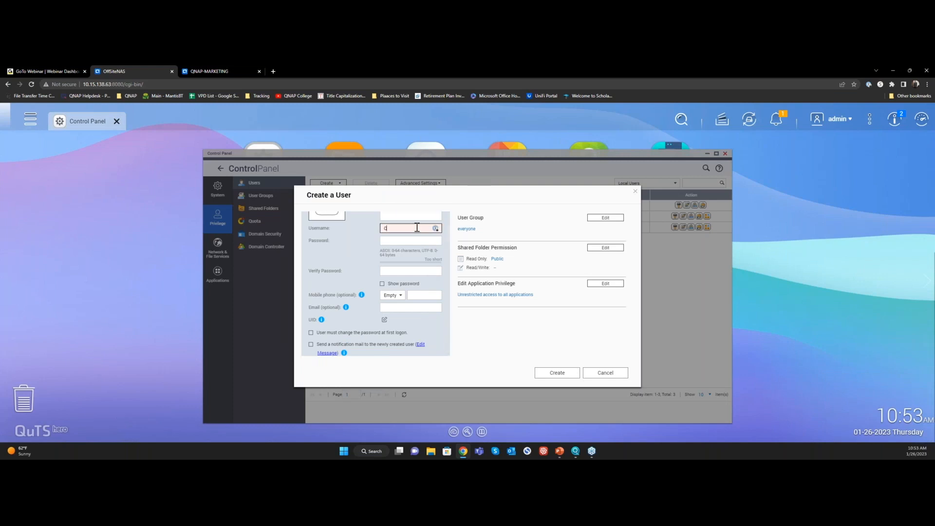
pyautogui.write('ustomer2')
pyautogui.click(600, 249)
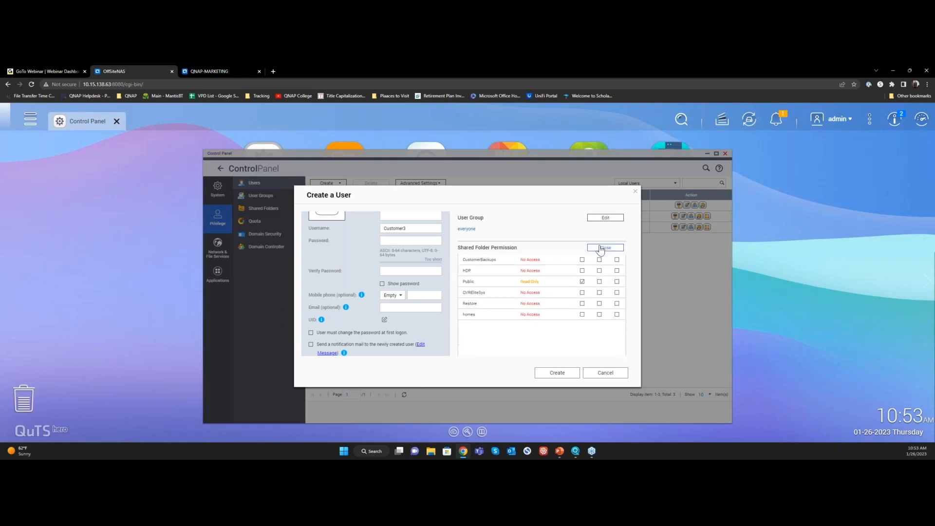
pyautogui.click(605, 373)
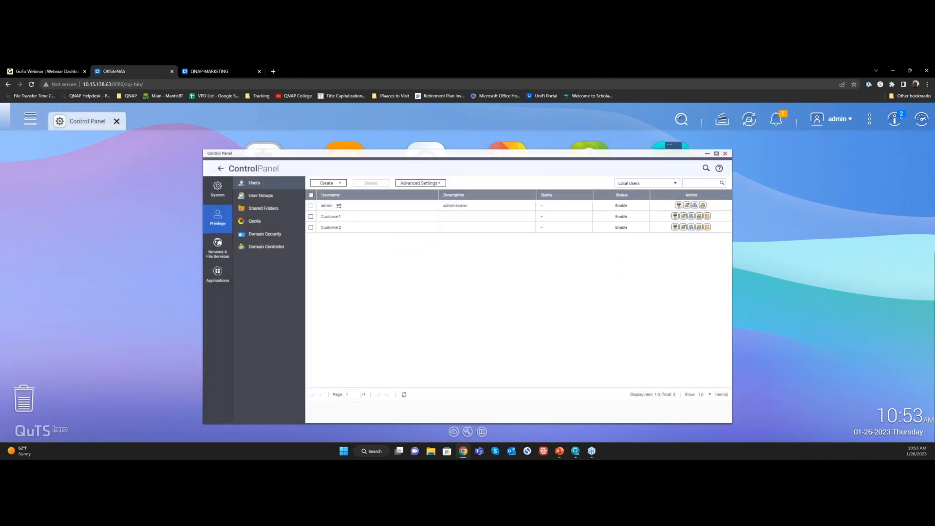
# Close the Control Panel, return to the QNAP-MARKETING NAS, and discard the new storage space
pyautogui.click(725, 153)
pyautogui.click(208, 71)
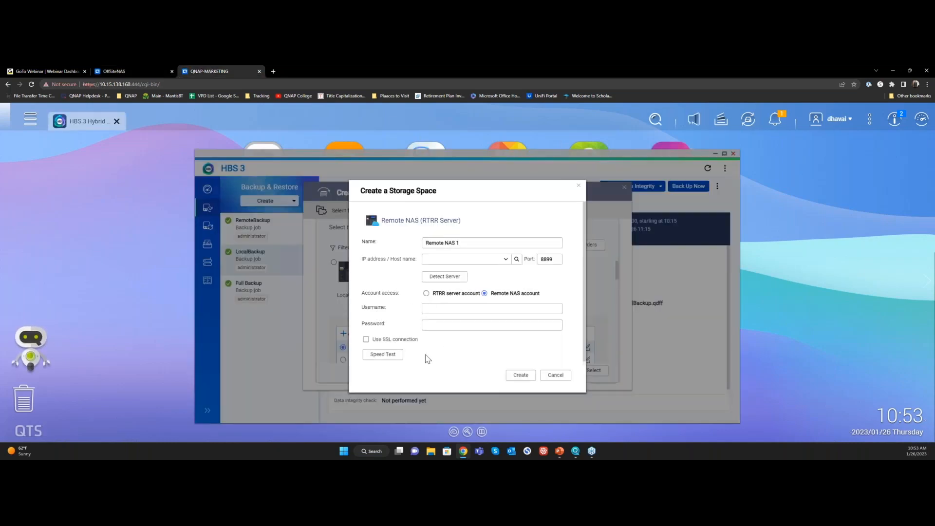
pyautogui.click(556, 376)
# Run a speed test in the OffSiteNAS storage space settings and close them without saving
pyautogui.click(587, 349)
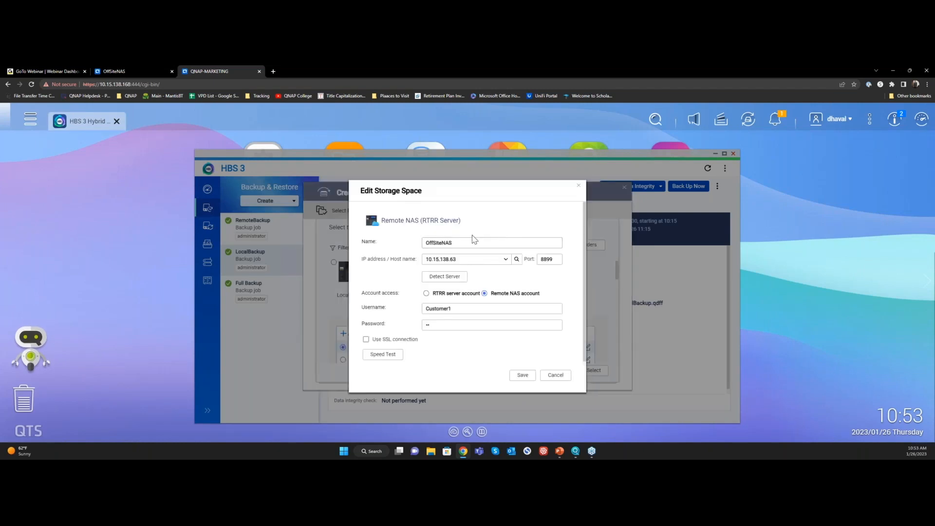
pyautogui.click(394, 354)
pyautogui.click(560, 377)
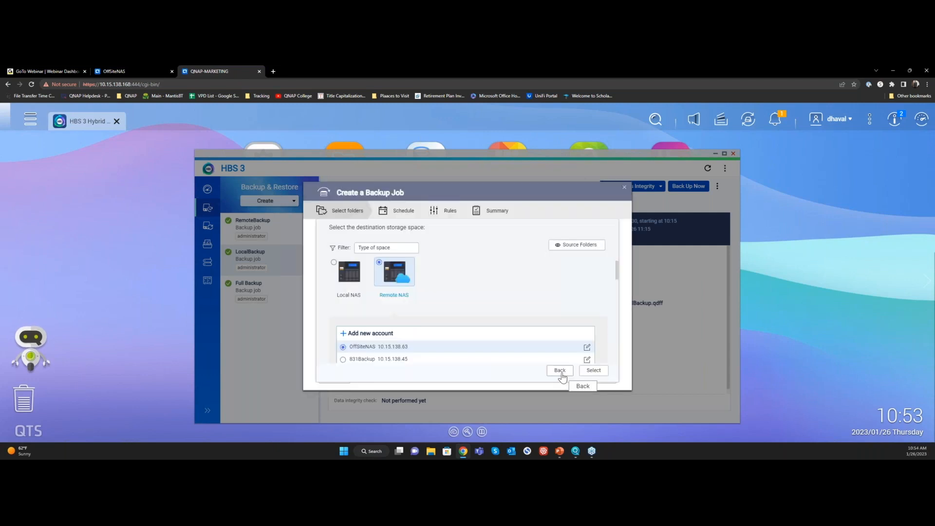
# Select OffSiteNAS as the destination and set the destination folder to CustomerBackups/Customer 1
pyautogui.click(597, 372)
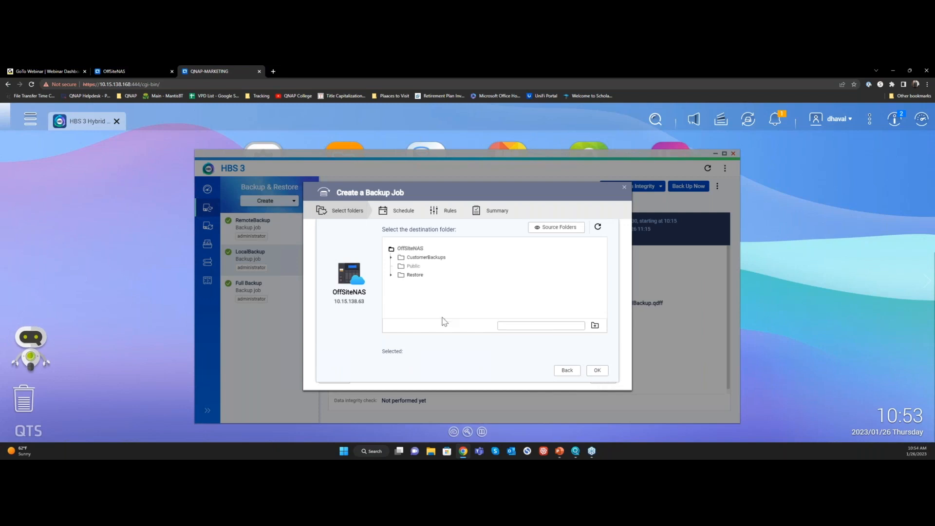
pyautogui.click(391, 257)
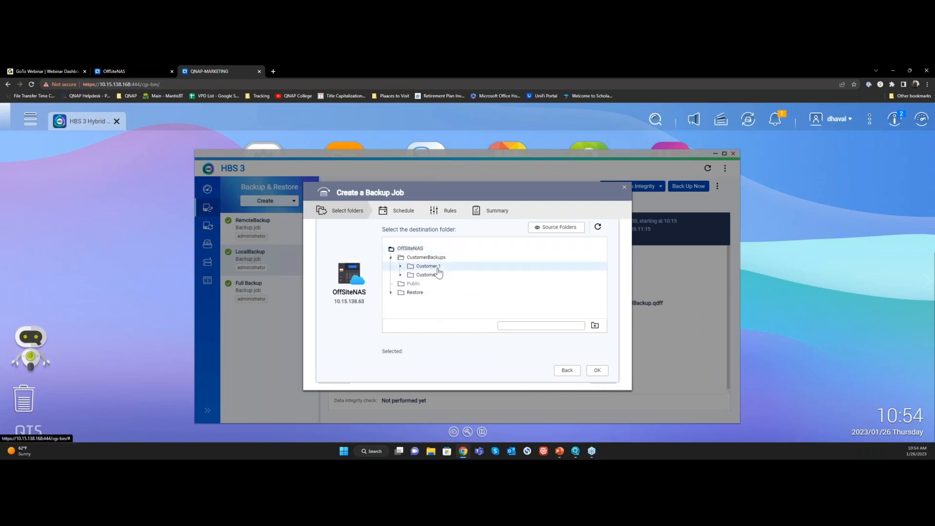
pyautogui.click(438, 267)
pyautogui.click(591, 368)
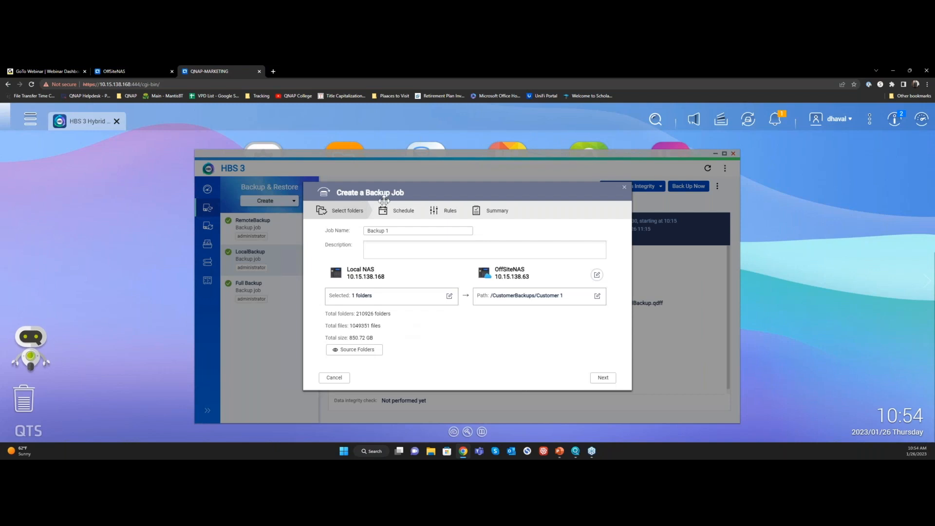
# Name the backup job OffSite and continue to its schedule settings
pyautogui.tripleClick(394, 231)
pyautogui.write('OffSite')
pyautogui.click(602, 377)
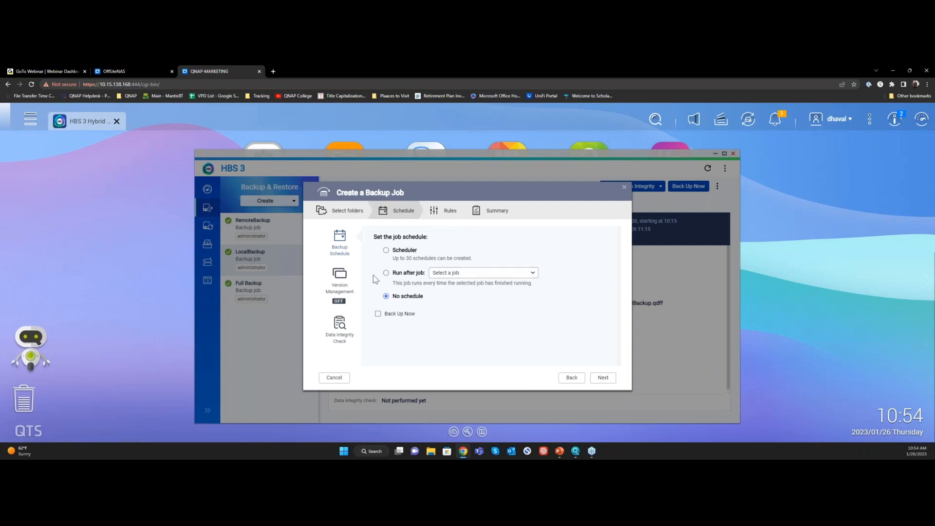
# Review the new job's version management options, filter rules and policy rules
pyautogui.click(346, 282)
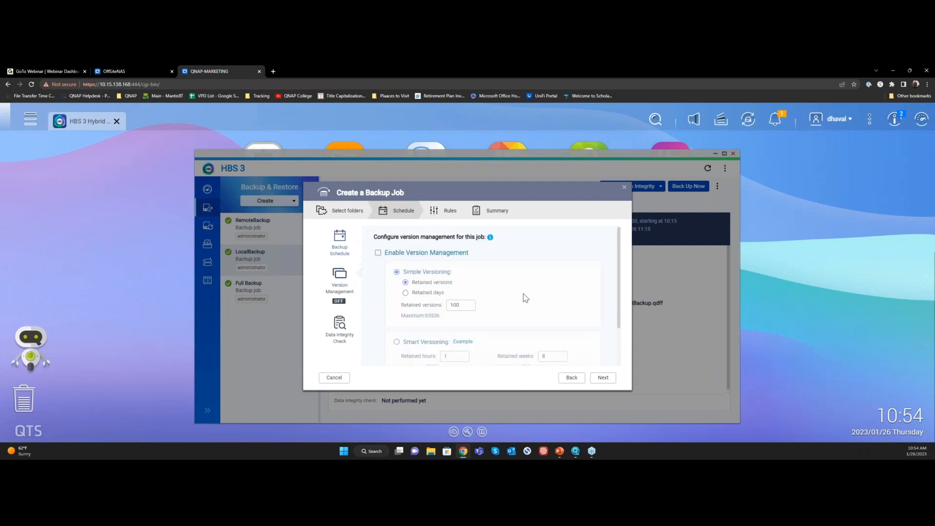
pyautogui.click(444, 212)
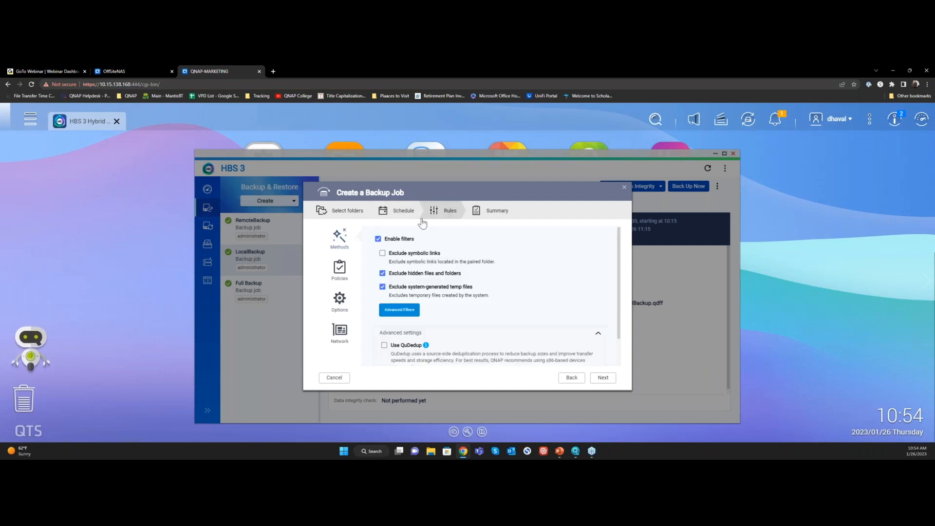
pyautogui.click(351, 271)
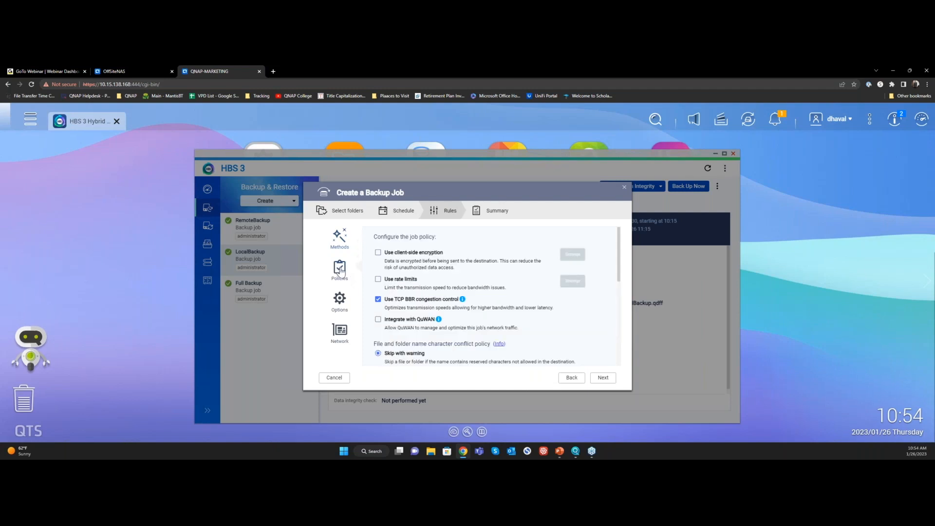
# Try client-side encryption for the job, cancel its password setup, and turn the encryption off again
pyautogui.click(400, 253)
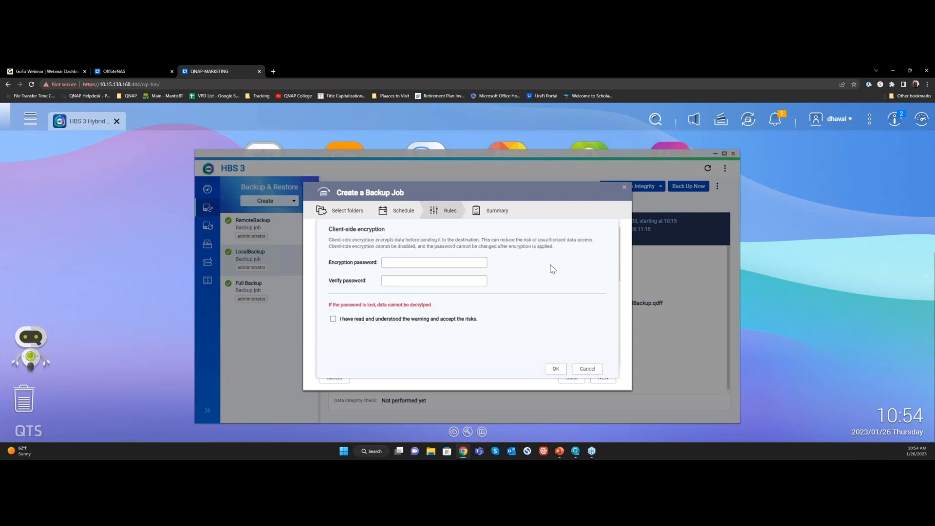
pyautogui.click(439, 261)
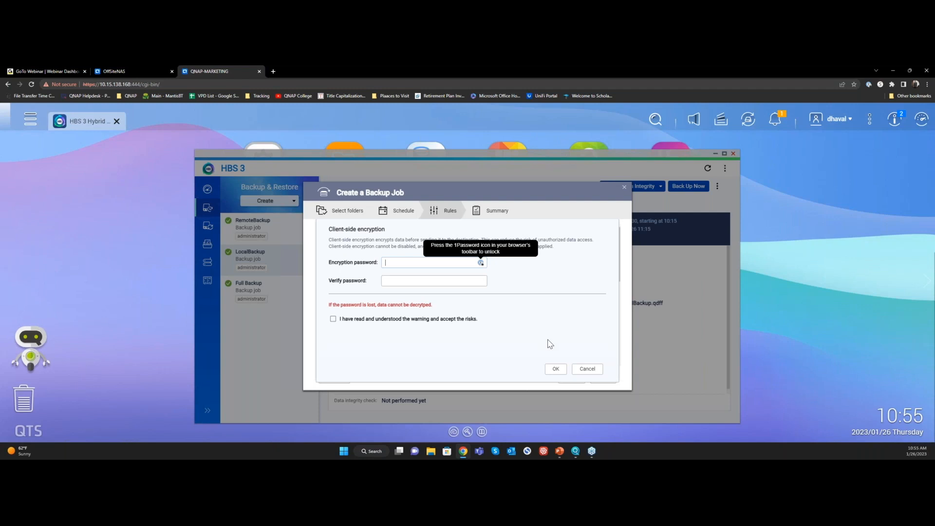
pyautogui.click(588, 370)
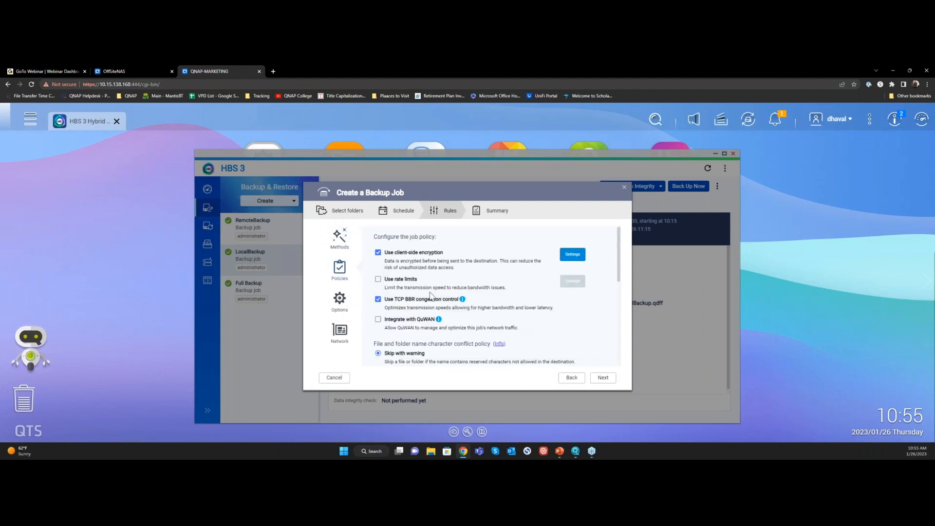
pyautogui.click(385, 252)
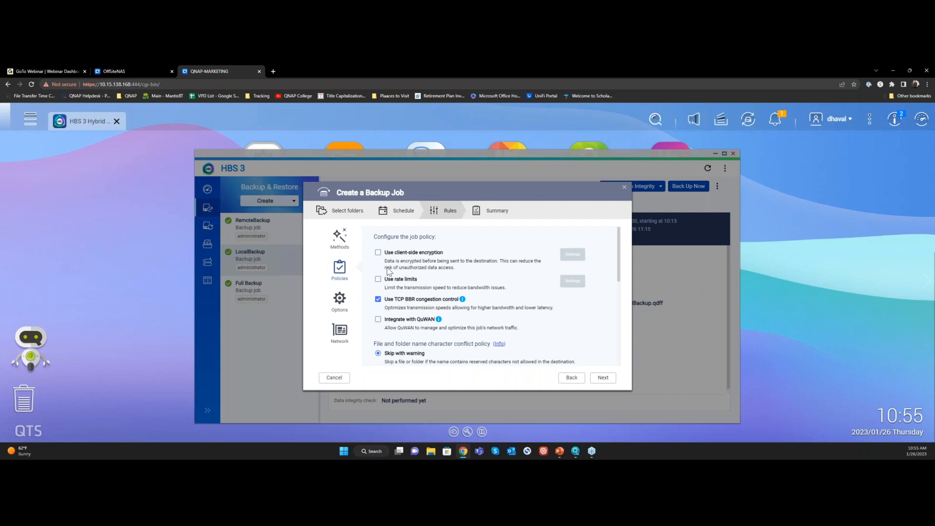
# Try a maximum rate limit of 1 for the job, discard it, and turn rate limits off again
pyautogui.click(378, 280)
pyautogui.click(392, 242)
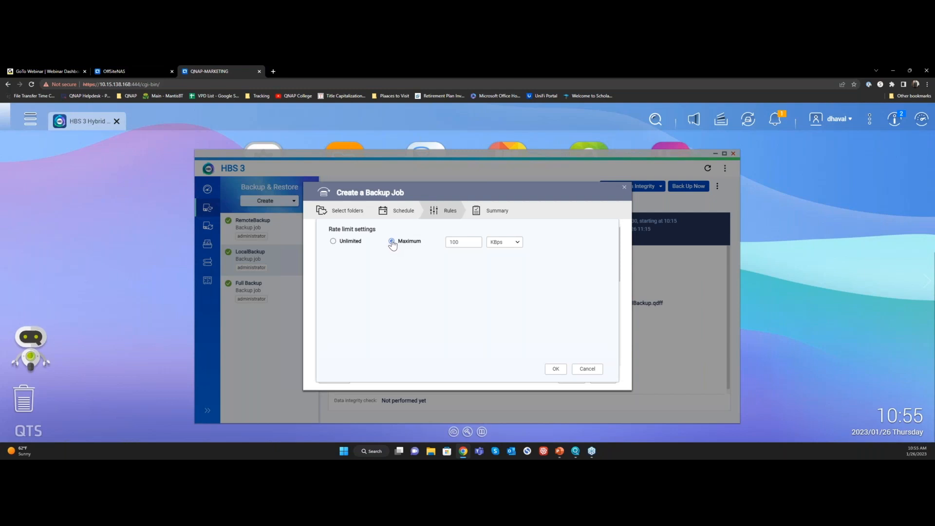
pyautogui.click(494, 261)
pyautogui.moveTo(478, 242); pyautogui.dragTo(420, 247)
pyautogui.write('1')
pyautogui.click(586, 371)
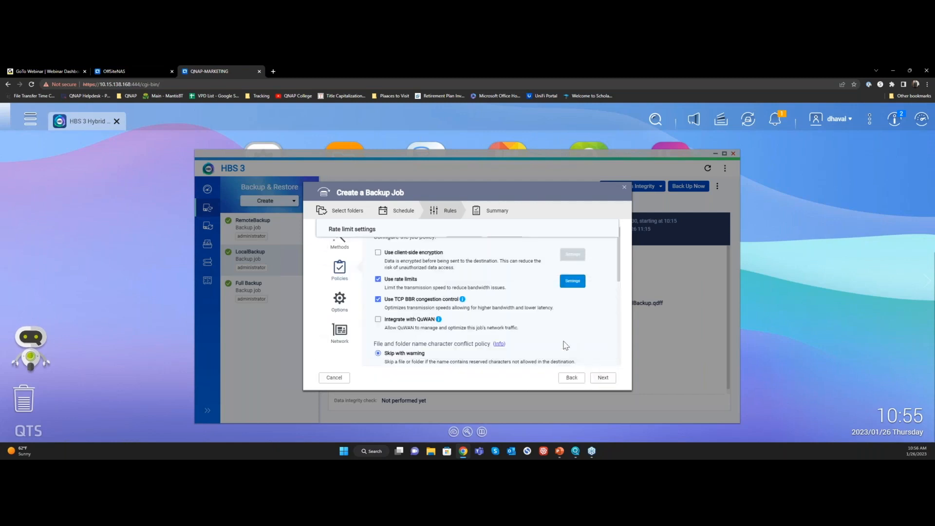
pyautogui.click(378, 279)
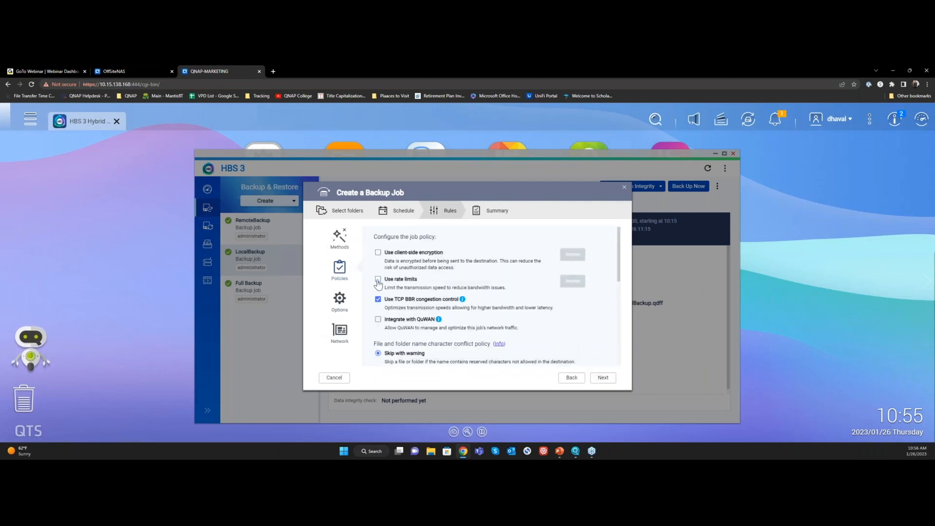
# Review the job's rule options and the QuDedup setting under its backup methods
pyautogui.click(340, 302)
pyautogui.click(341, 242)
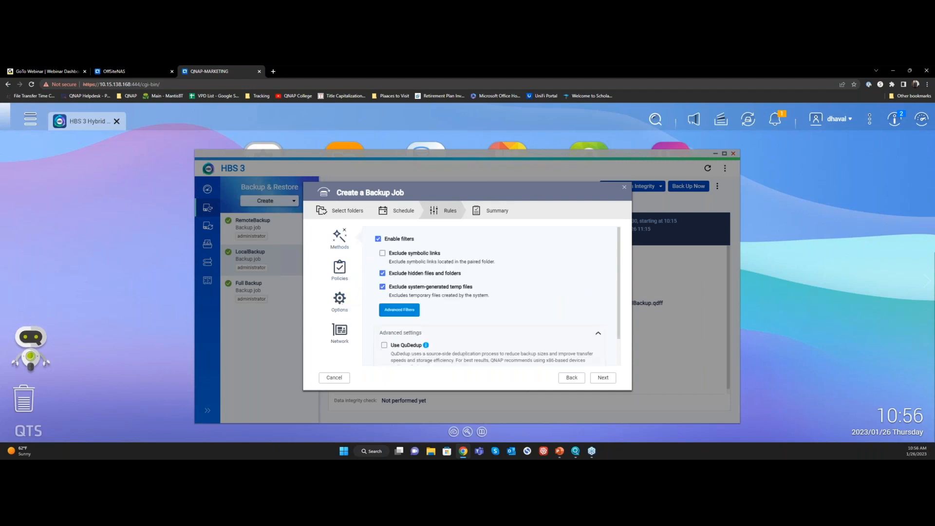
pyautogui.scroll(-2, 419, 325)
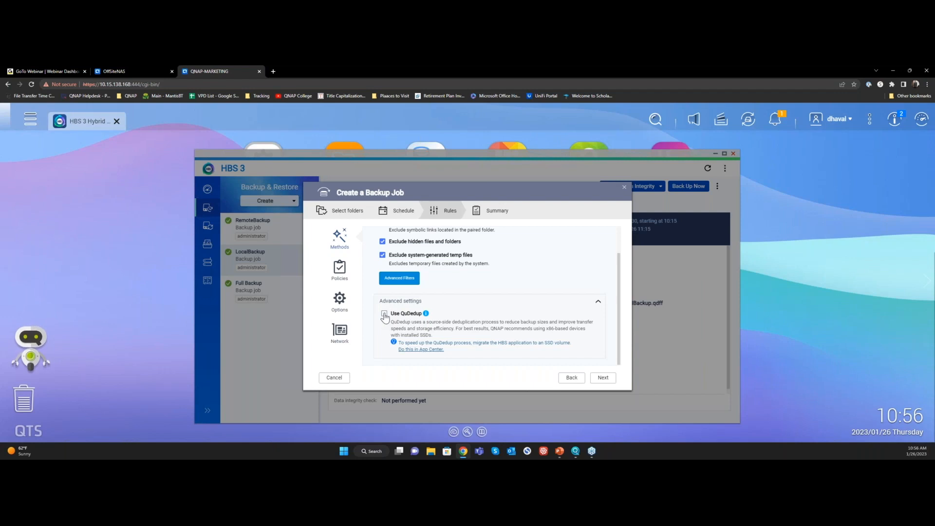
# Examine the Manual network interface choices, set the job back to Automatic (Optimized), and continue to the job summary
pyautogui.click(332, 333)
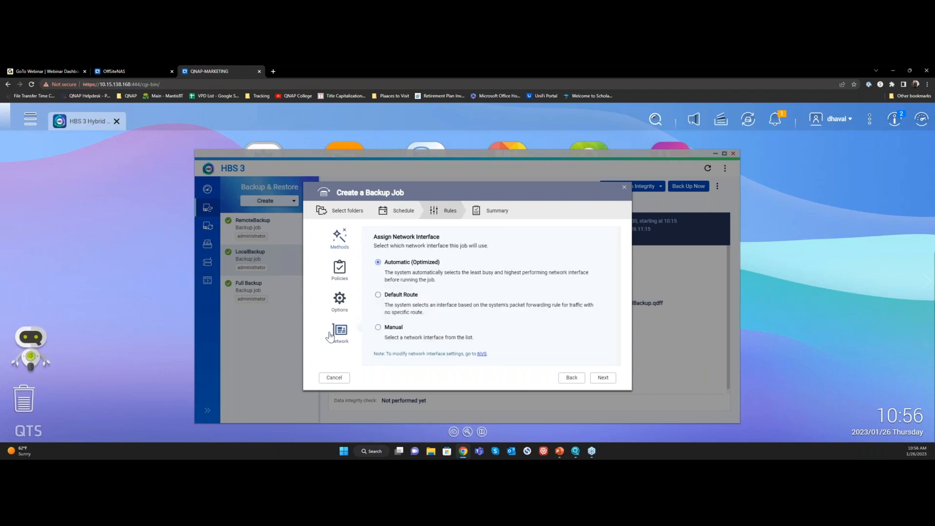
pyautogui.click(392, 327)
pyautogui.scroll(-2, 428, 318)
pyautogui.scroll(-1, 428, 322)
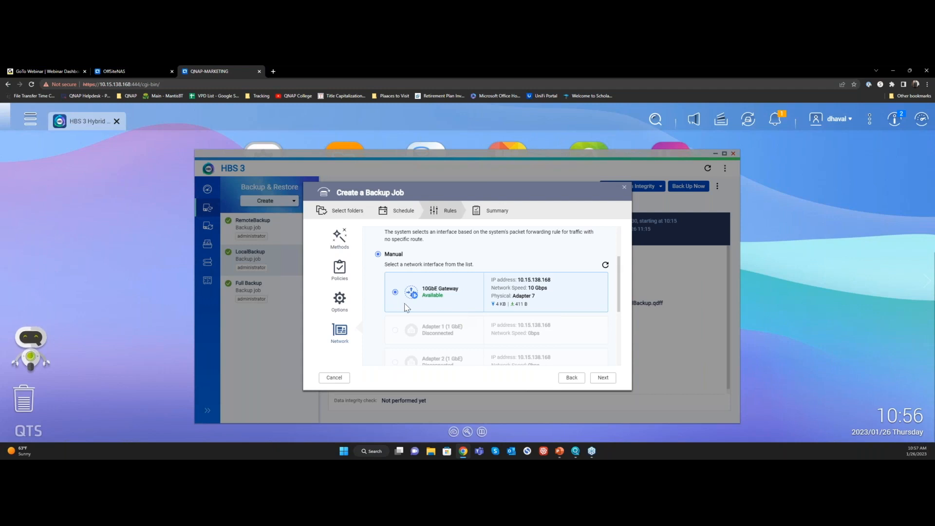
pyautogui.scroll(3, 400, 263)
pyautogui.click(400, 262)
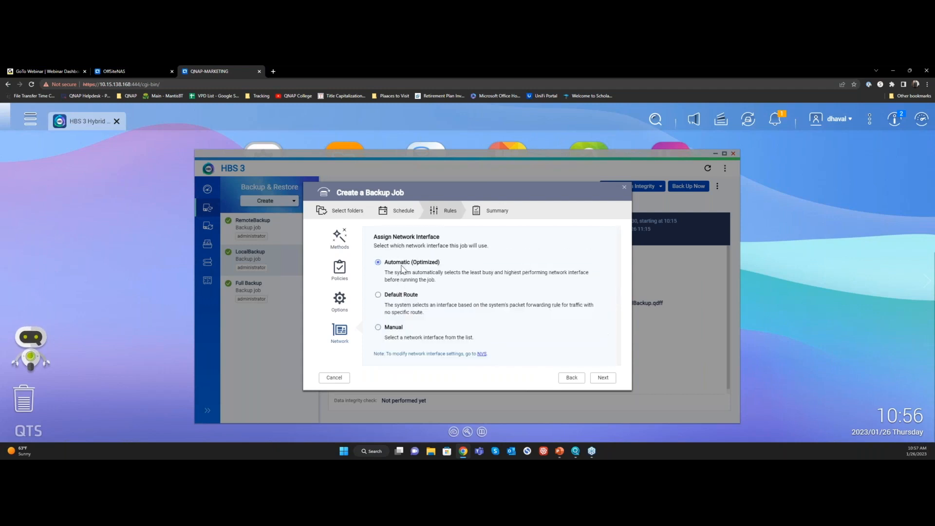
pyautogui.click(600, 380)
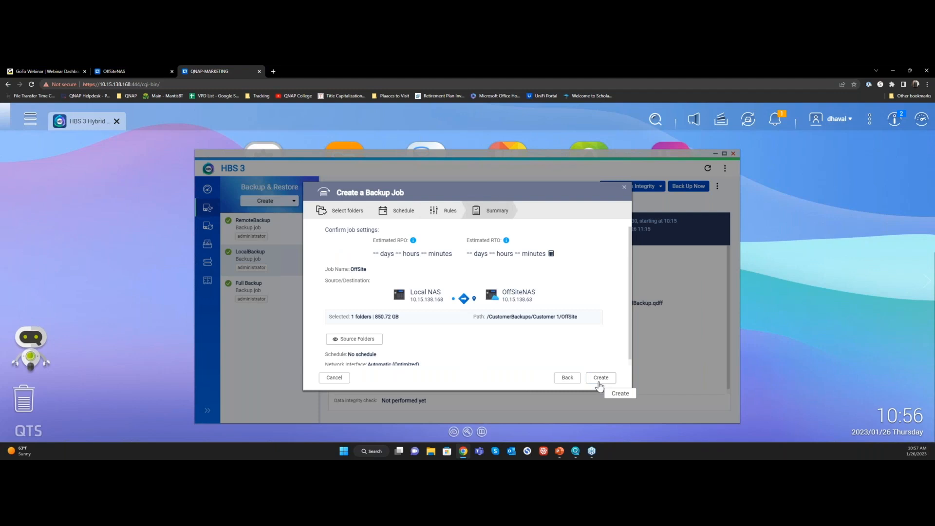
# Cancel the OffSite backup job, switch to the OffSiteNAS, and review its incoming jobs in HBS 3
pyautogui.click(335, 378)
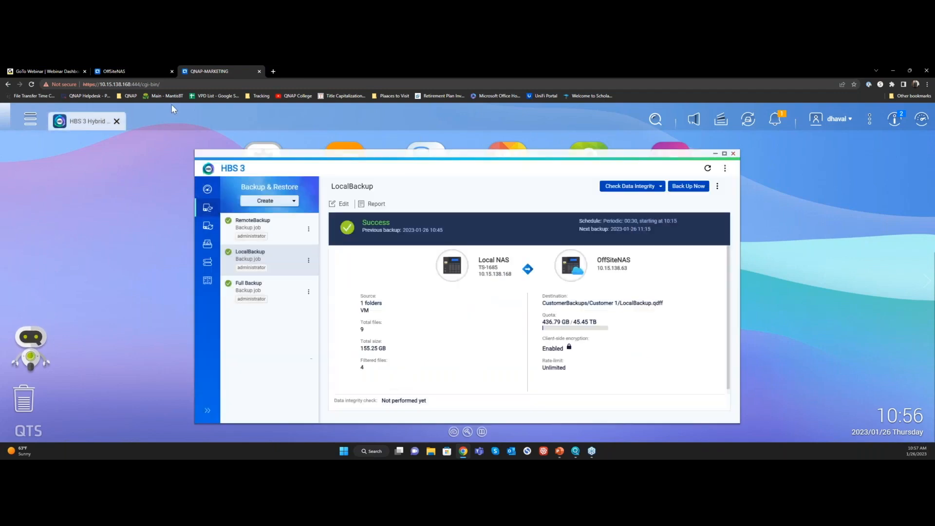
pyautogui.click(136, 70)
pyautogui.click(263, 247)
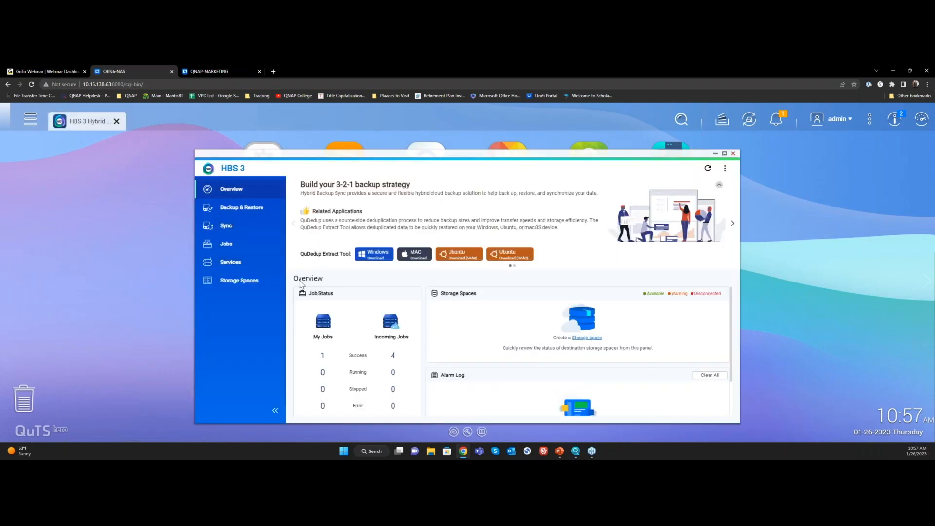
pyautogui.click(258, 255)
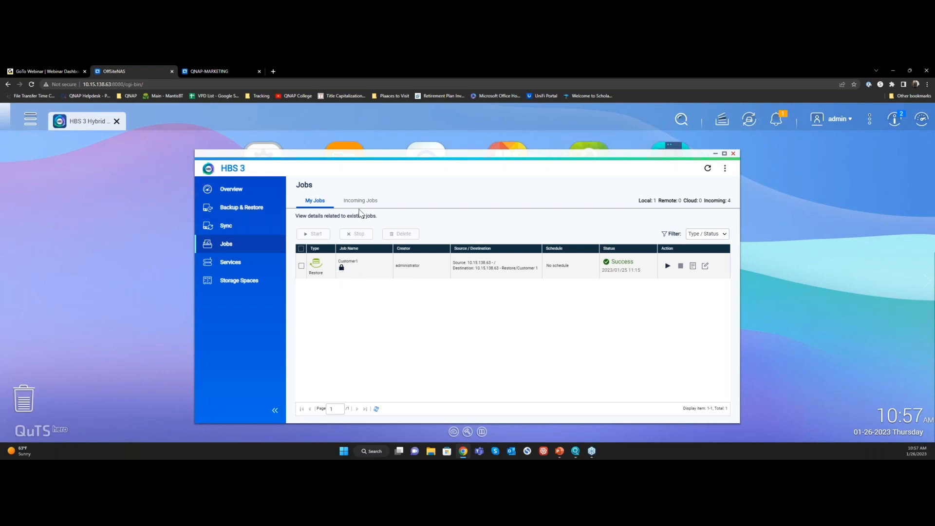
pyautogui.click(361, 201)
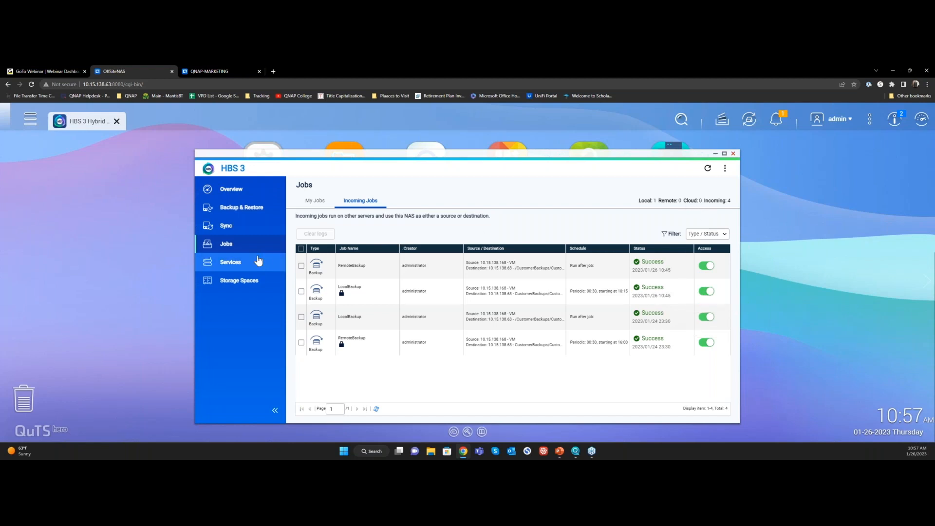
# Review the Rsync Server and RTRR Server settings among the HBS 3 services on the OffSiteNAS
pyautogui.click(256, 262)
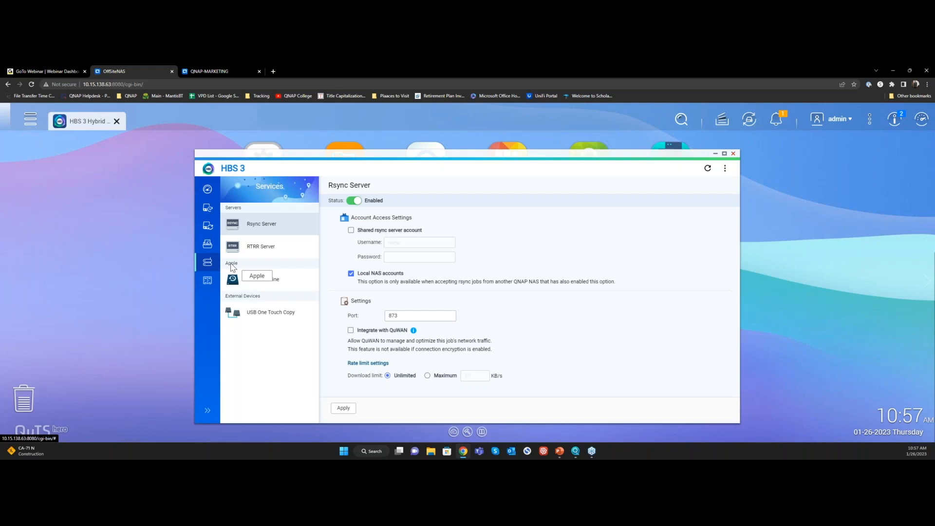
pyautogui.click(263, 248)
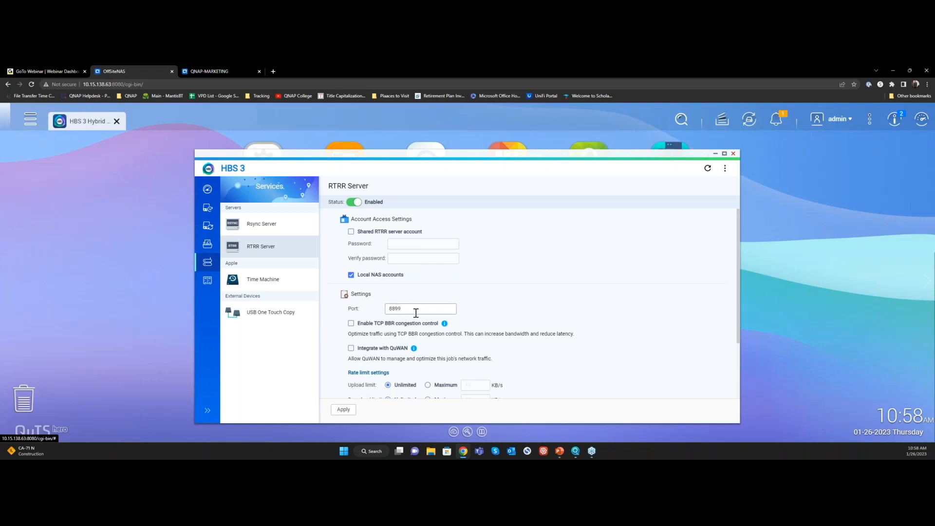
pyautogui.scroll(-1, 426, 314)
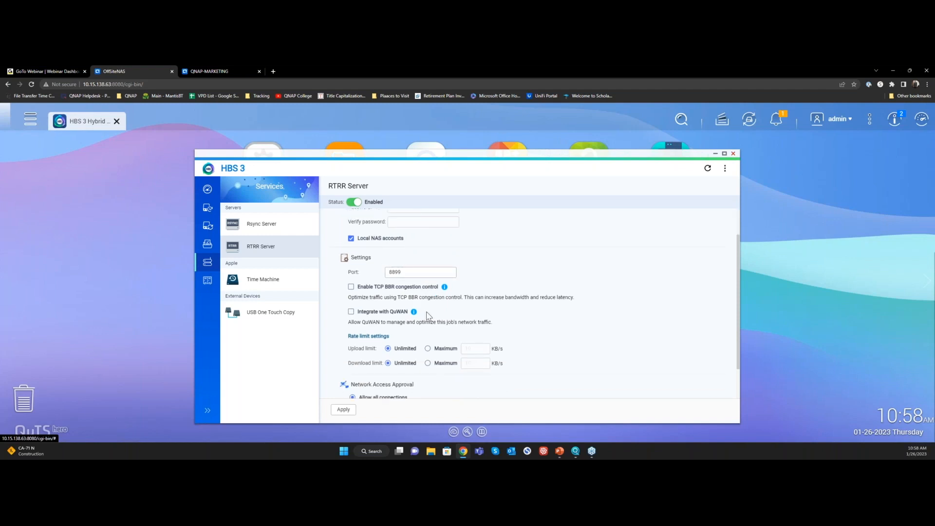
pyautogui.scroll(-1, 427, 316)
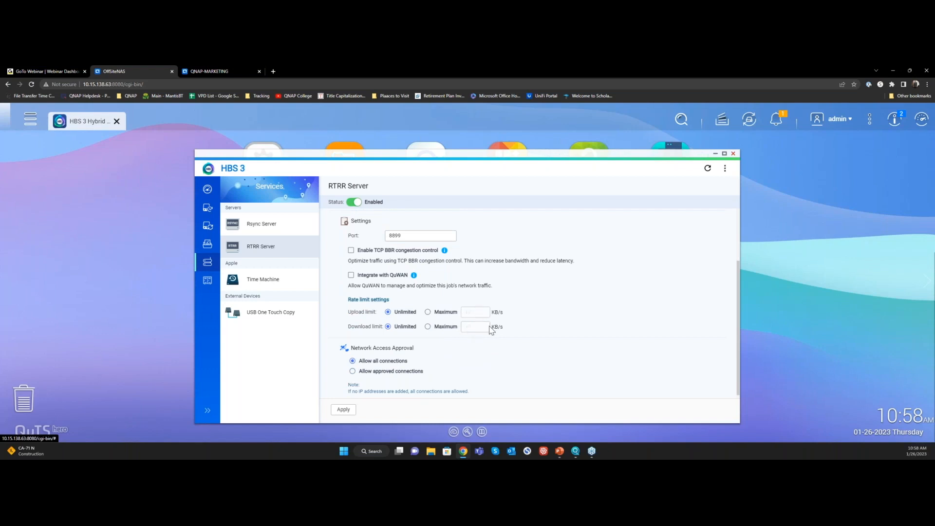
# Try maximum limits for the RTRR server's upload and download rates, and return both to Unlimited
pyautogui.click(428, 312)
pyautogui.click(428, 327)
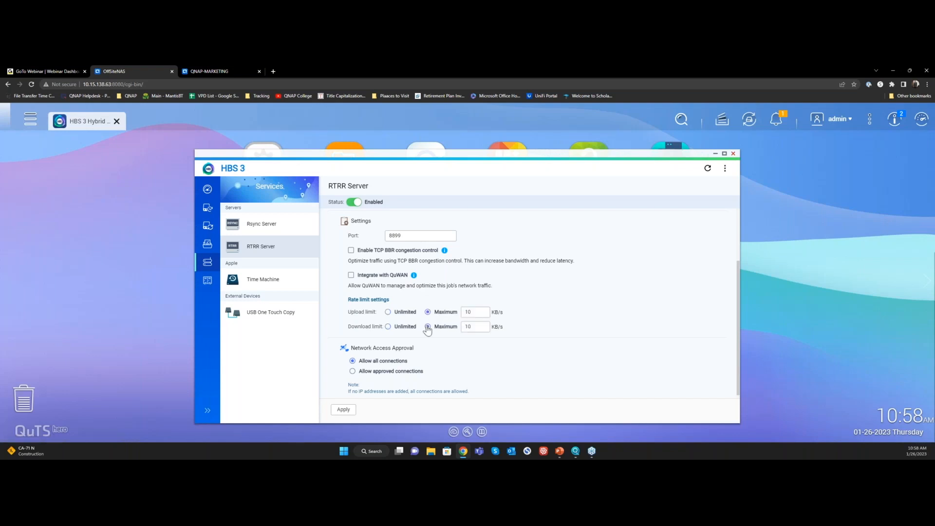
pyautogui.click(388, 312)
pyautogui.scroll(-1, 473, 337)
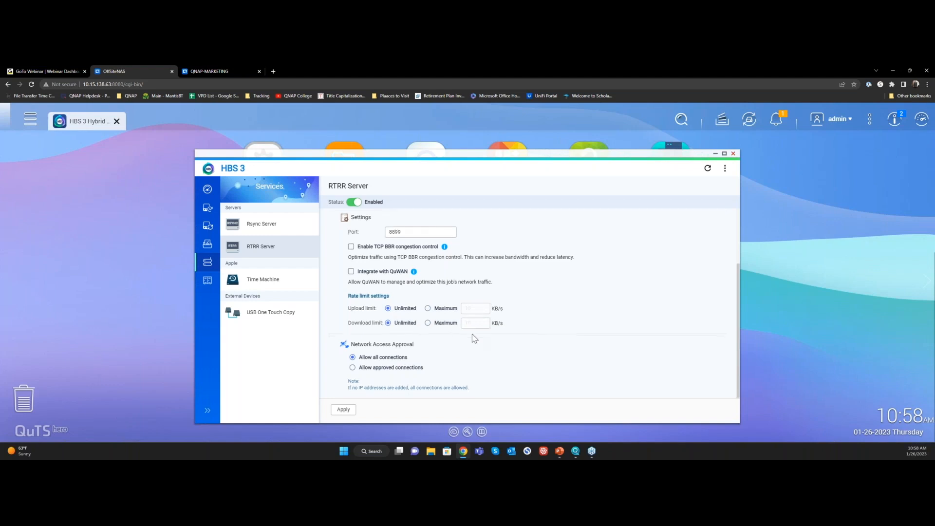
# Try restricting the RTRR server to approved connections, and set network access back to Allow all connections
pyautogui.click(397, 368)
pyautogui.scroll(-1, 395, 370)
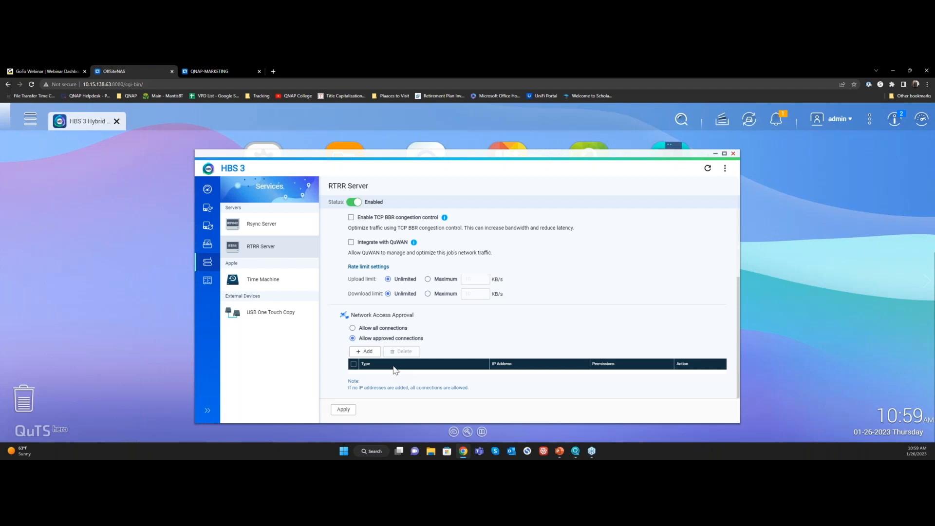
pyautogui.click(370, 327)
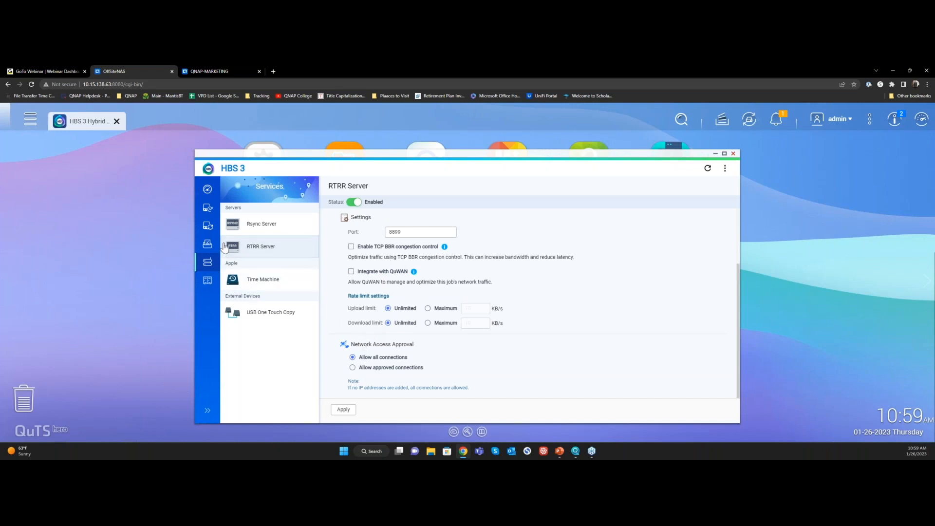
# View the Backup & Restore jobs, examine the NAS user accounts in Control Panel, and close Control Panel
pyautogui.click(206, 210)
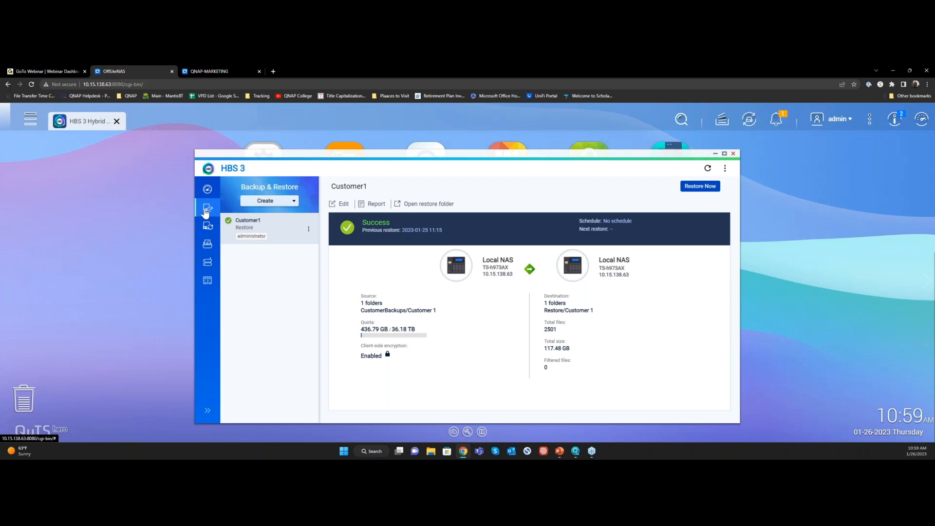
pyautogui.click(272, 146)
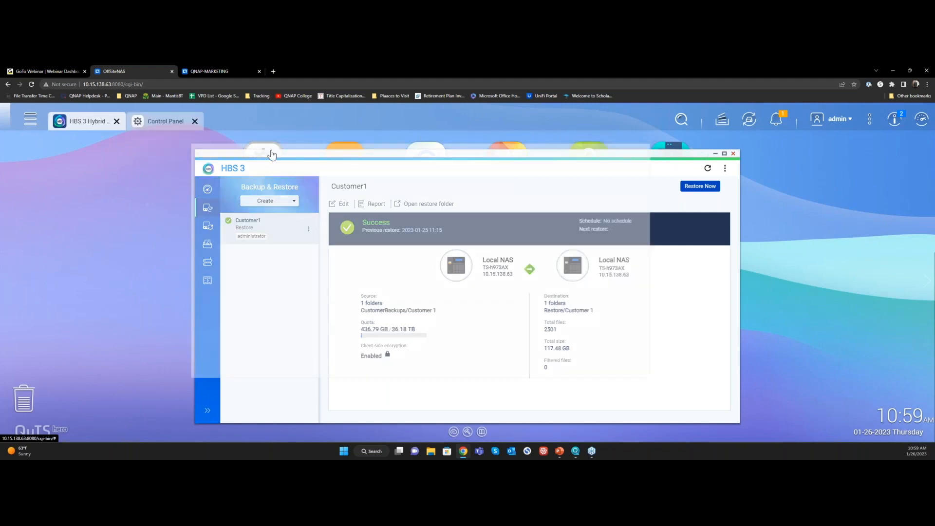
pyautogui.click(390, 294)
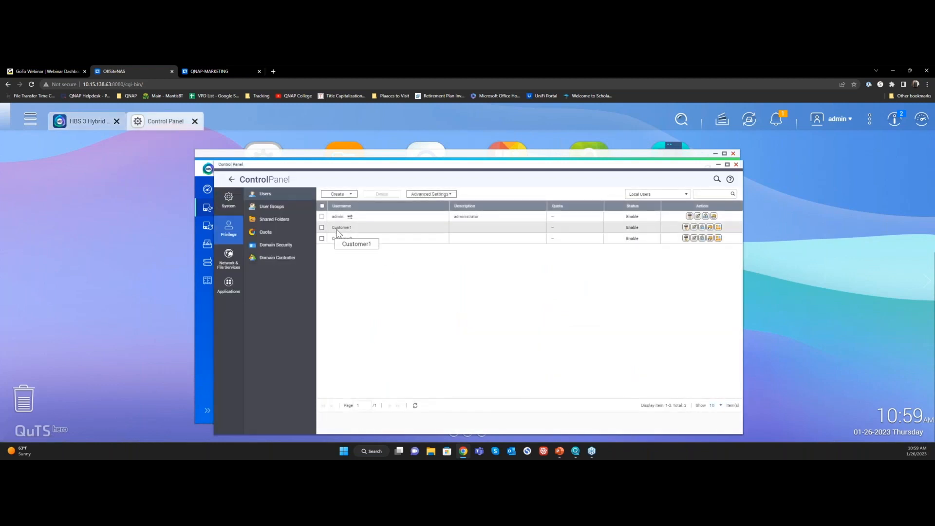
pyautogui.click(736, 164)
# Start a new restore job from the Local NAS with CustomerBackups/Customer 1 as its source folder
pyautogui.click(284, 204)
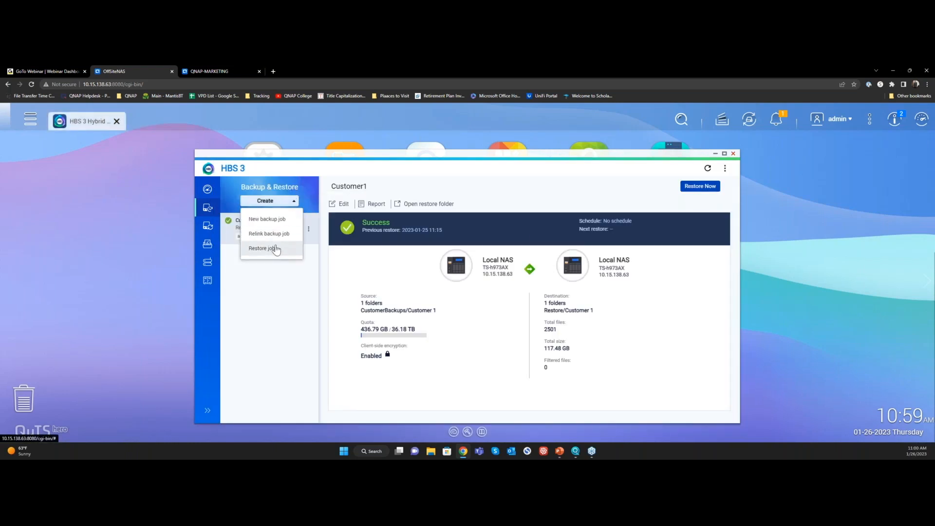
pyautogui.click(275, 249)
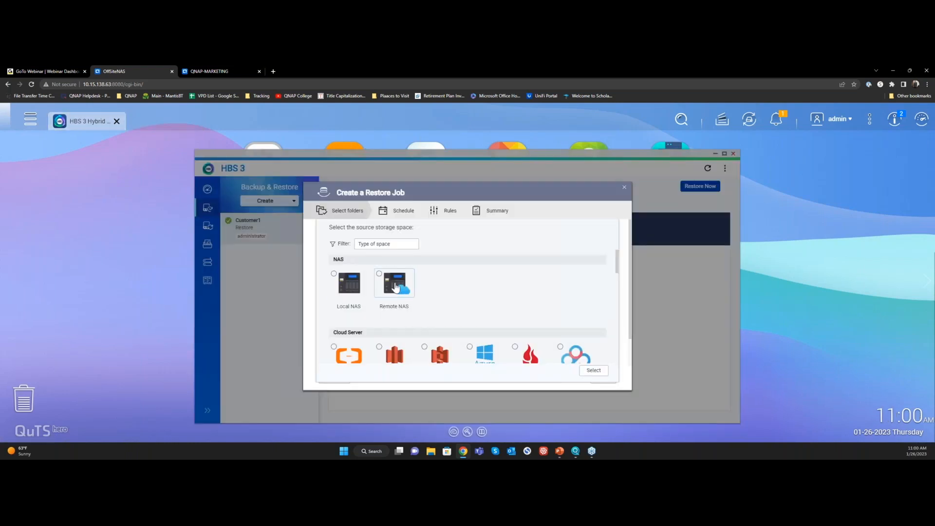
pyautogui.click(348, 287)
pyautogui.click(594, 373)
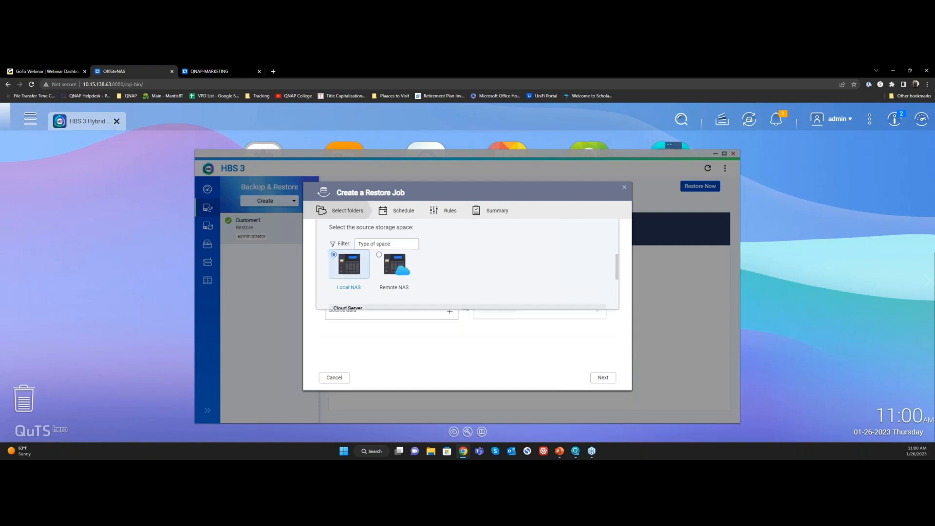
pyautogui.click(450, 312)
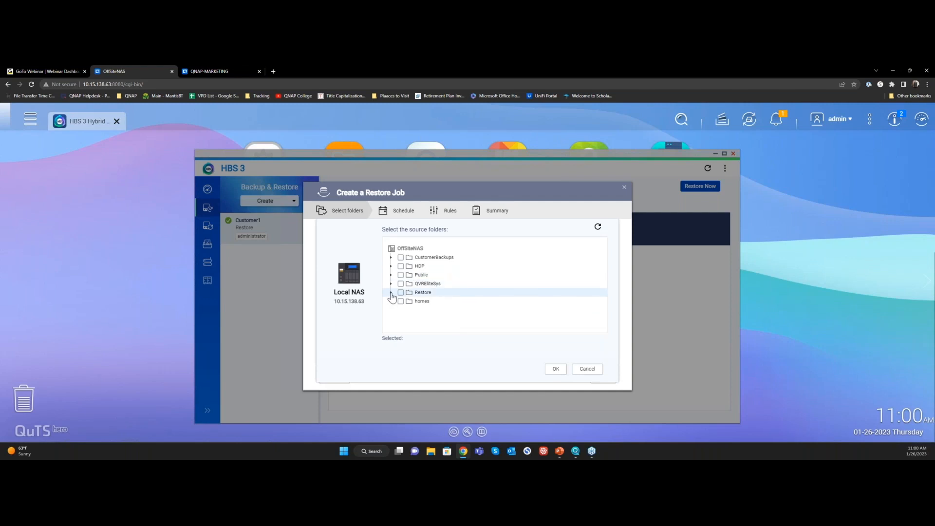
pyautogui.click(390, 257)
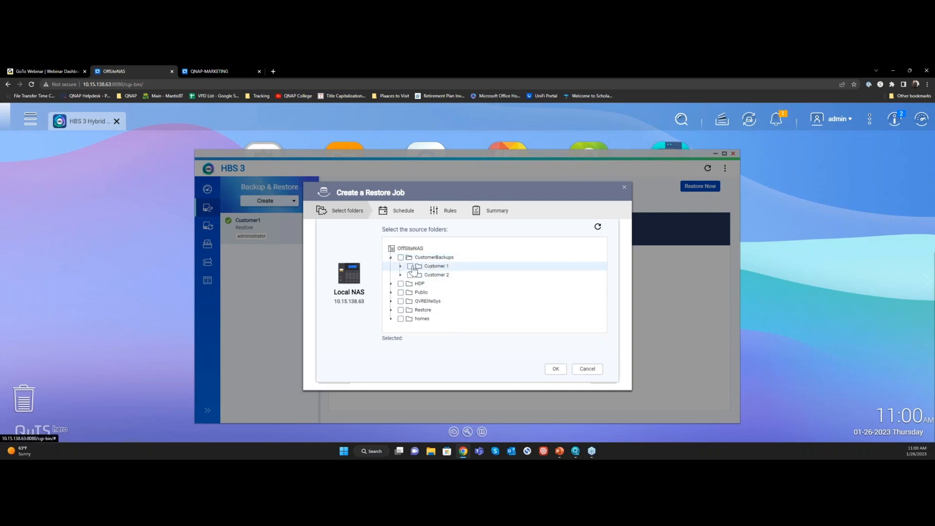
pyautogui.click(410, 266)
pyautogui.click(555, 368)
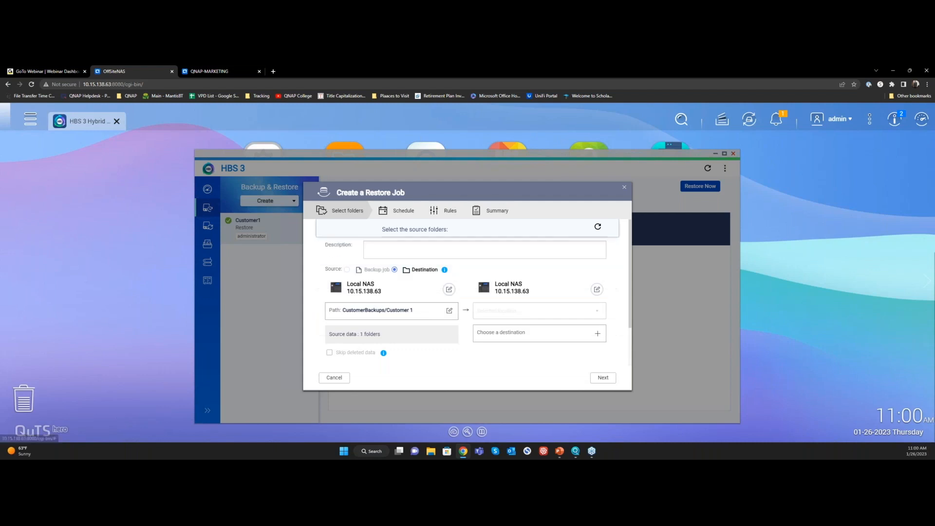
# Set the restore job's destination to the Restore folder on the Local NAS
pyautogui.click(597, 339)
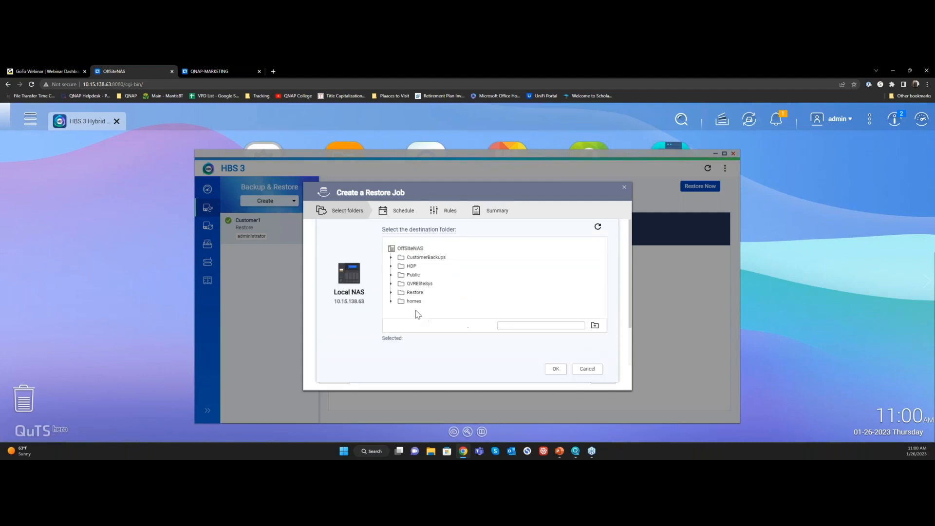
pyautogui.click(391, 293)
pyautogui.click(415, 293)
pyautogui.click(419, 301)
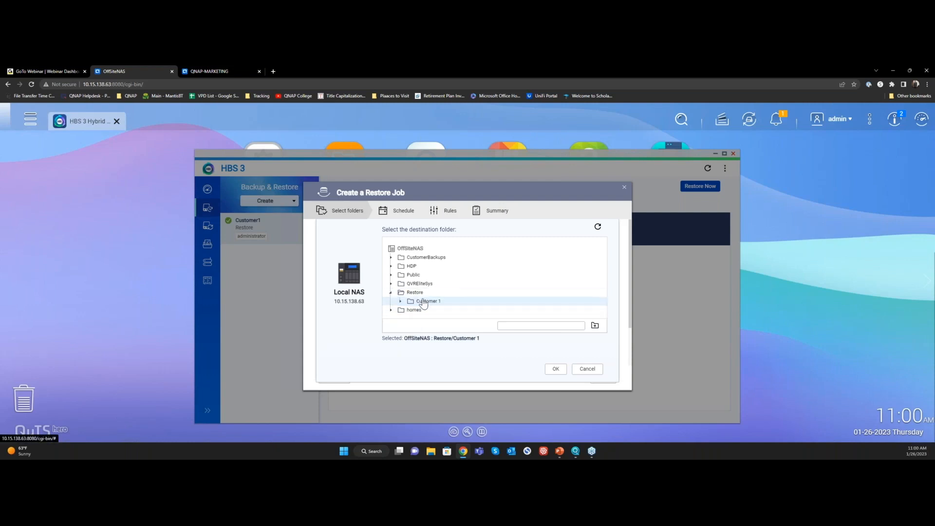
pyautogui.click(422, 294)
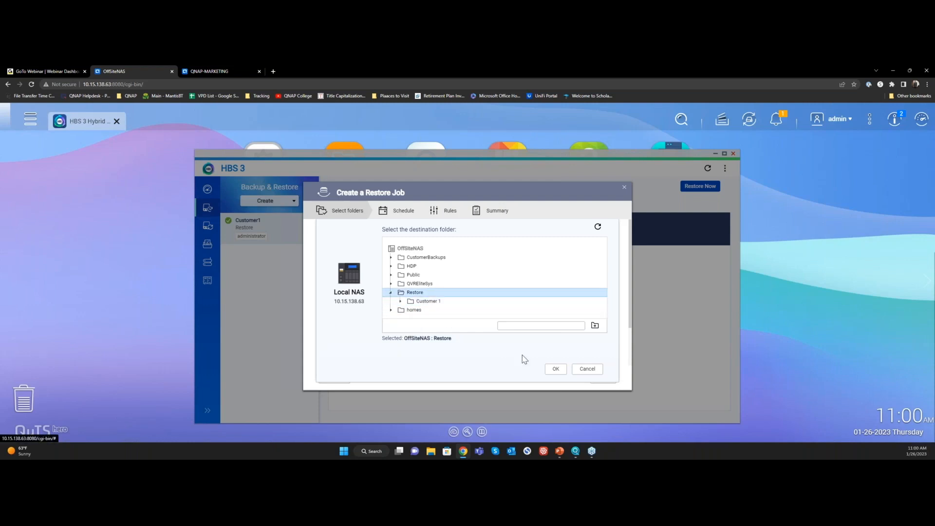
pyautogui.click(550, 371)
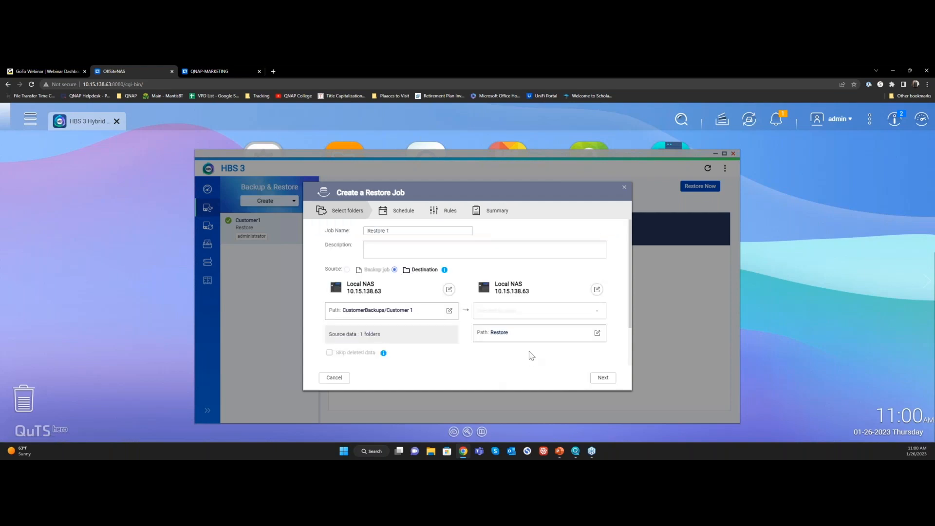
# Name the restore job Customer1Restore, keep it unscheduled, and enable Restore Now
pyautogui.moveTo(397, 231); pyautogui.dragTo(349, 233)
pyautogui.write('Customer1Restore')
pyautogui.click(603, 378)
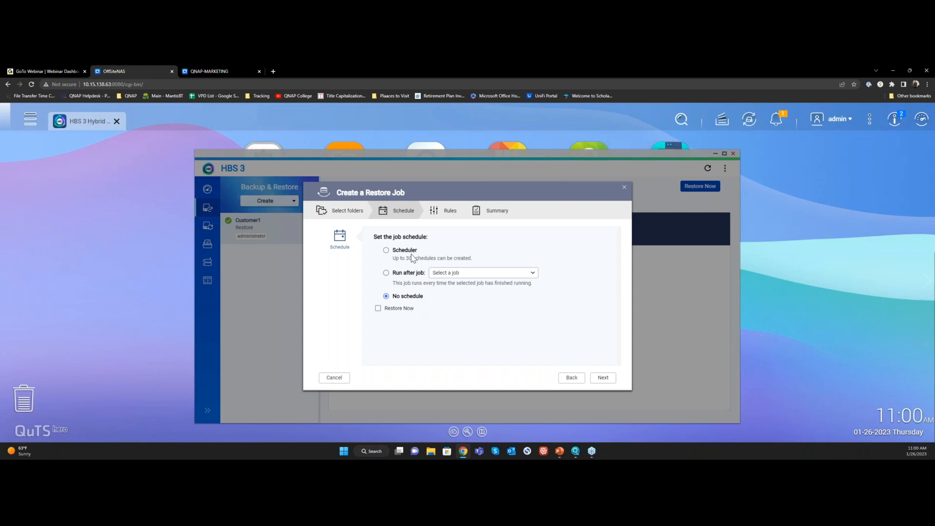
pyautogui.click(402, 309)
pyautogui.click(603, 380)
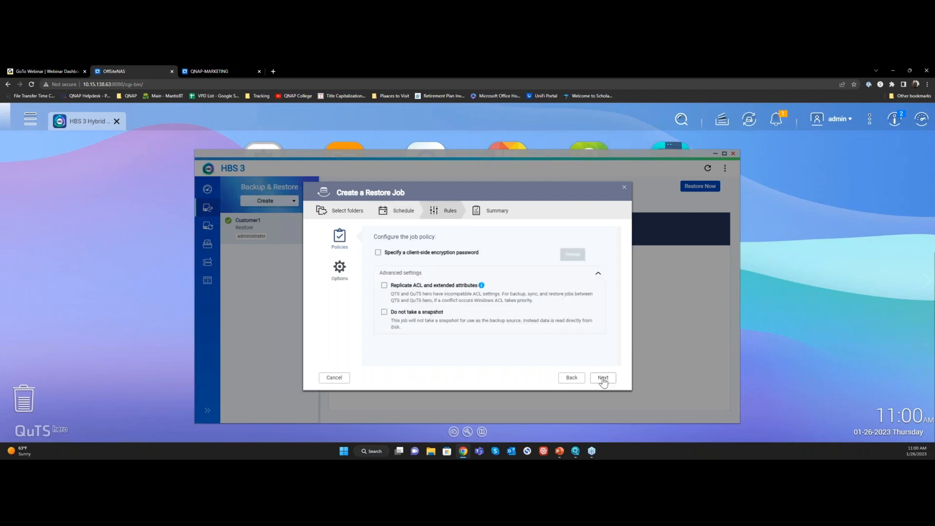
# Enter the client-side encryption password in the job policy and create the restore job
pyautogui.click(379, 253)
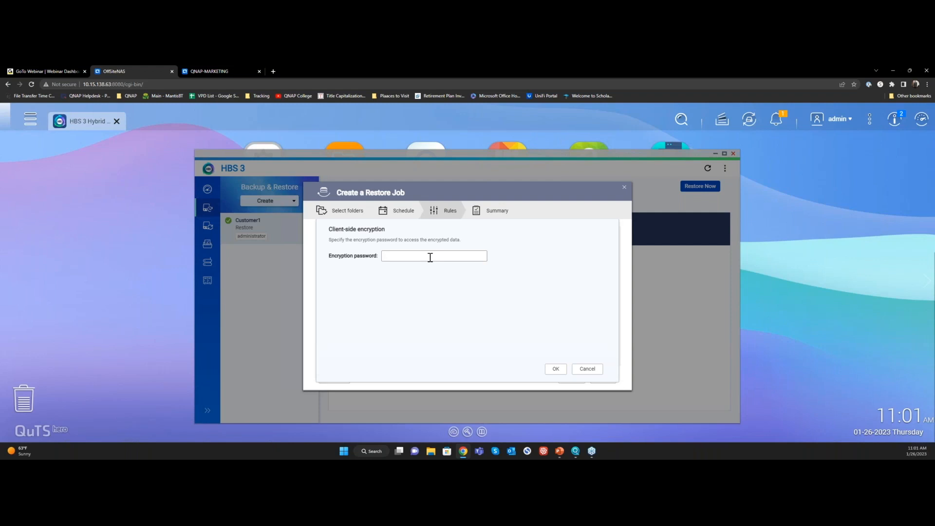
pyautogui.click(430, 257)
pyautogui.click(554, 370)
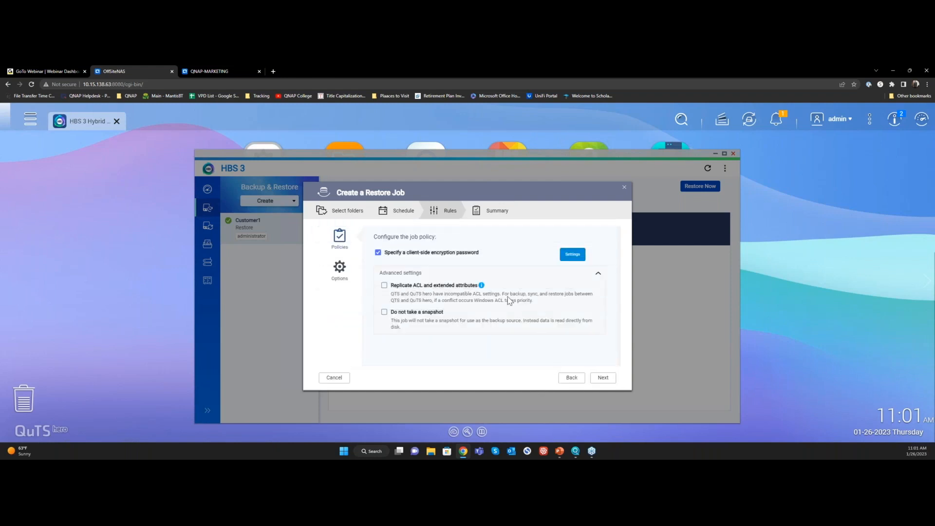
pyautogui.click(601, 379)
pyautogui.click(599, 378)
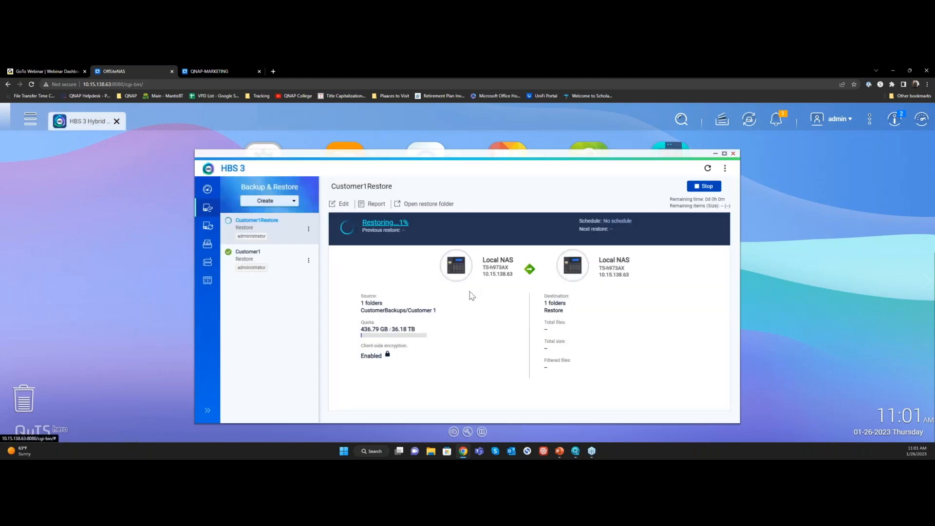
# Inspect the Customer 1 and Customer 2 backup folders and the Restore folder in File Station
pyautogui.click(348, 144)
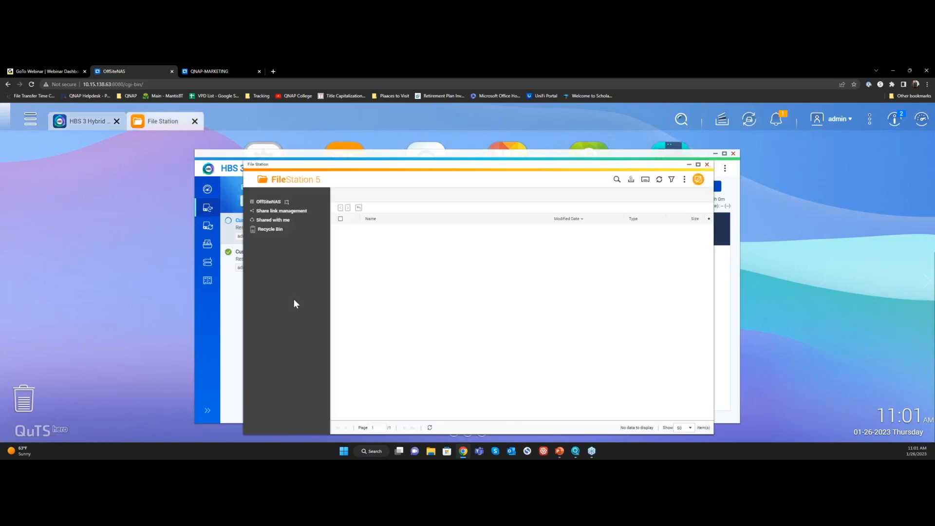
pyautogui.click(285, 238)
pyautogui.click(423, 231)
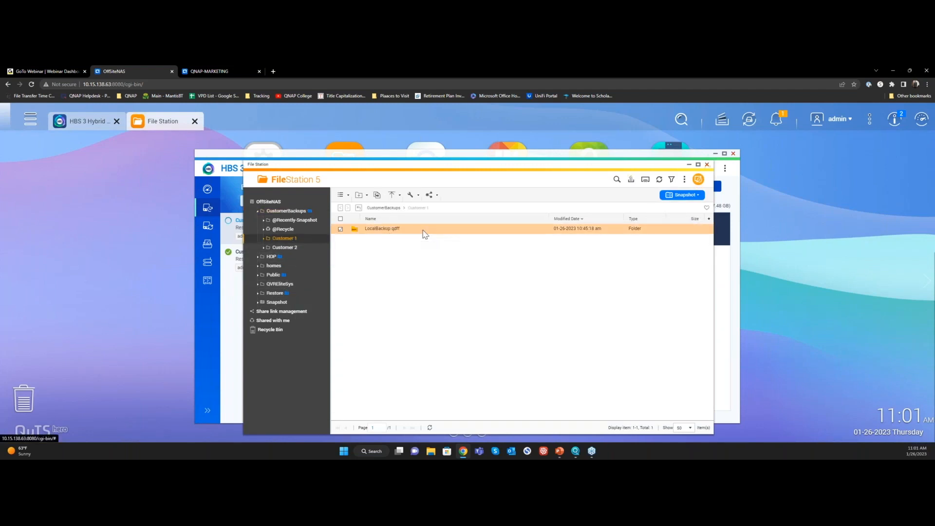
pyautogui.click(308, 248)
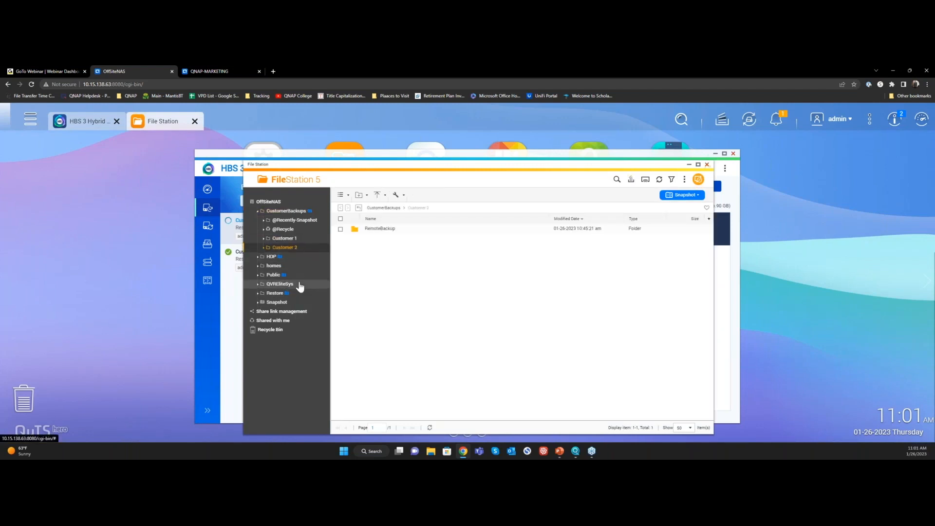
pyautogui.click(291, 293)
pyautogui.click(385, 229)
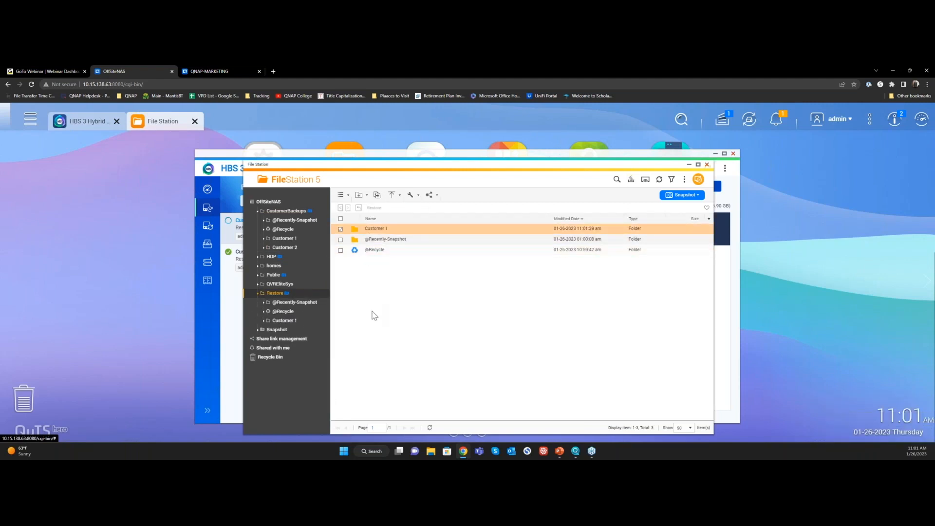
# Examine the restored Customer 1 folder through LocalBackup.qdff to its dedup subfolder, and close File Station
pyautogui.doubleClick(383, 229)
pyautogui.click(384, 240)
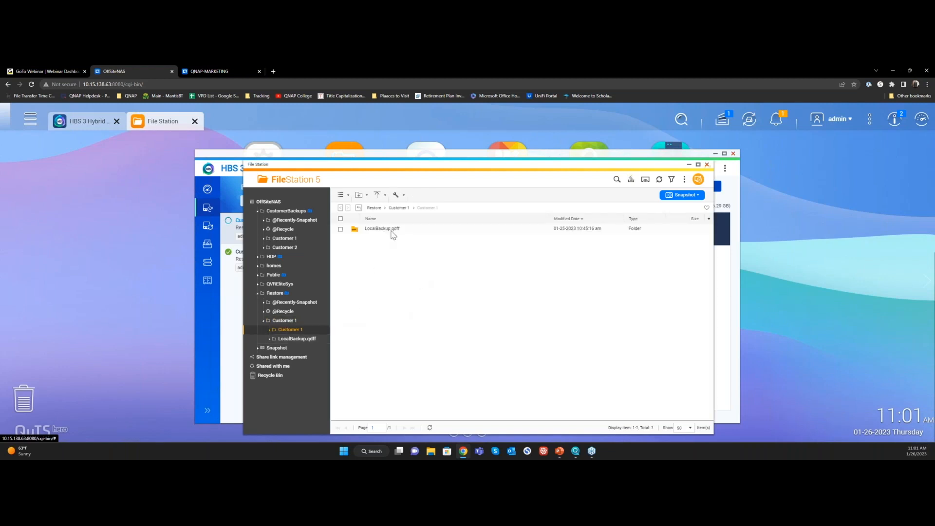
pyautogui.click(411, 230)
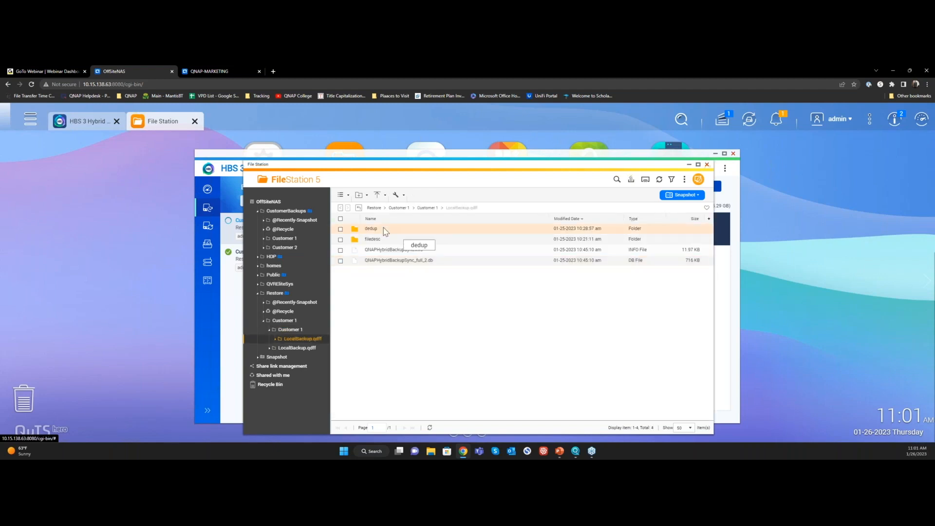
pyautogui.click(384, 228)
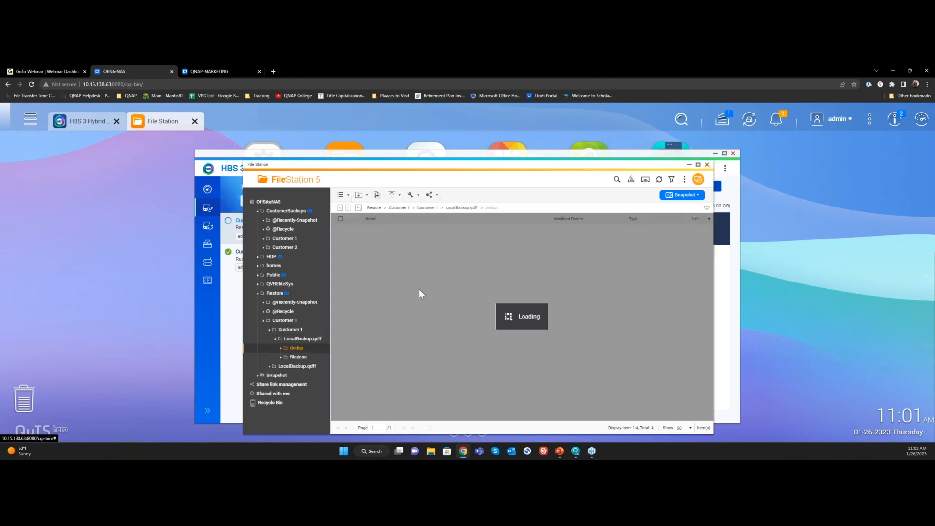
pyautogui.click(705, 165)
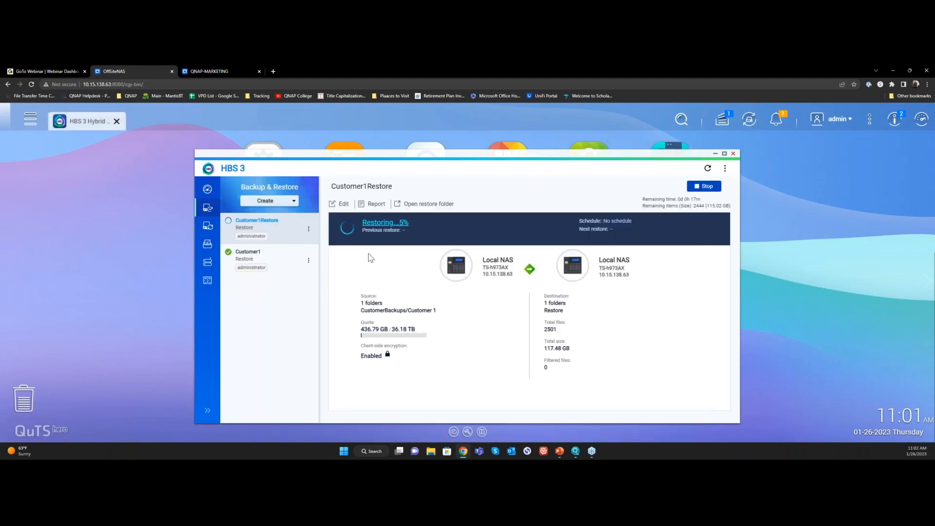
# View the basic settings for creating a shared folder in Control Panel, and leave the wizard without creating one
pyautogui.click(272, 151)
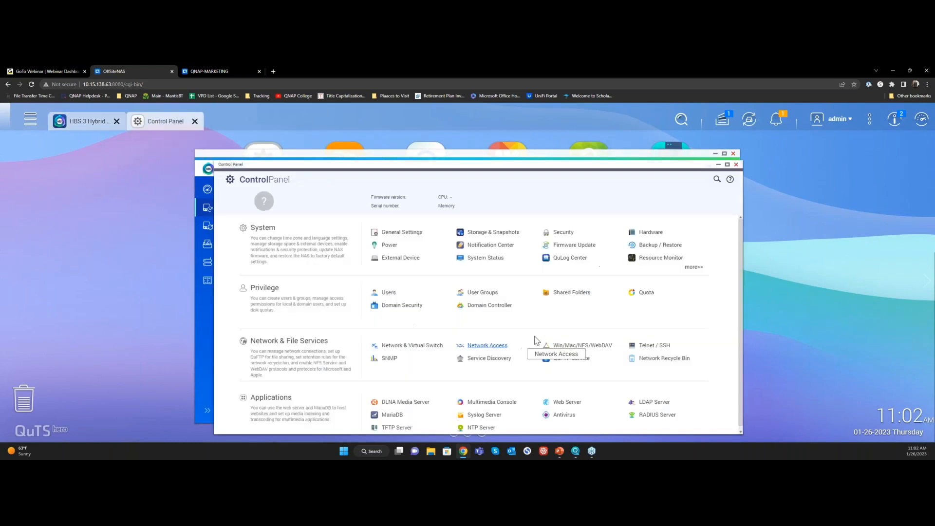
pyautogui.click(561, 296)
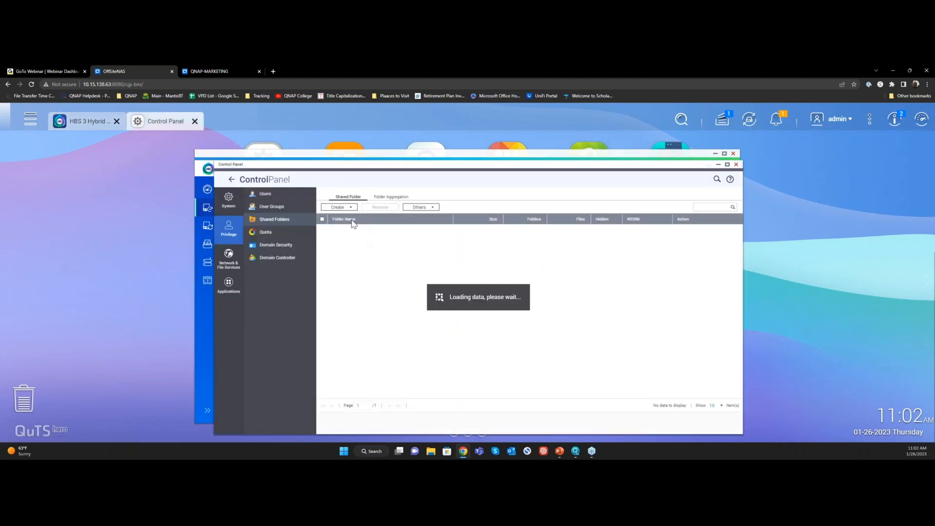
pyautogui.click(336, 208)
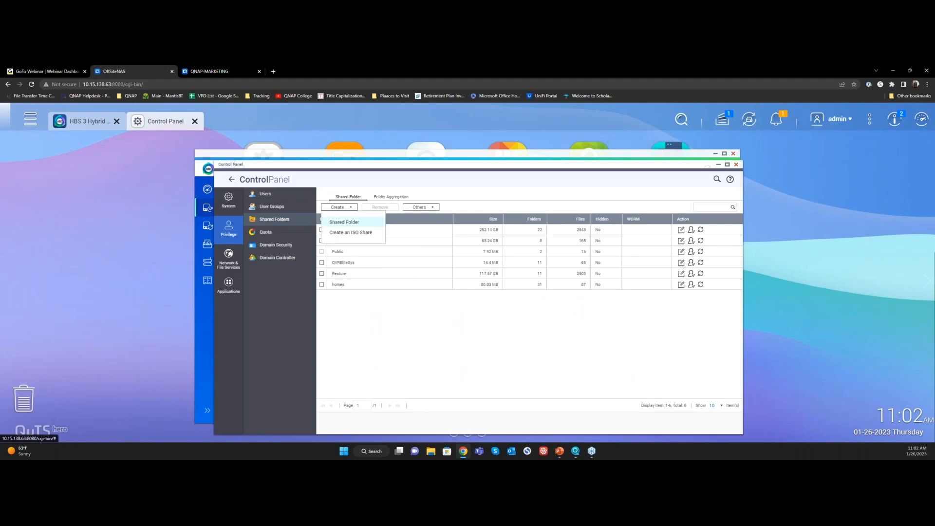
pyautogui.click(341, 218)
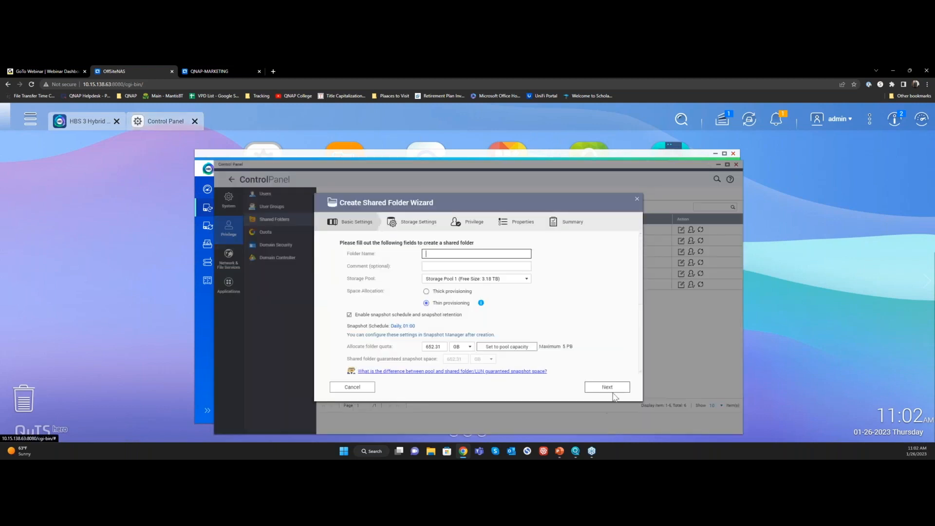
pyautogui.click(350, 386)
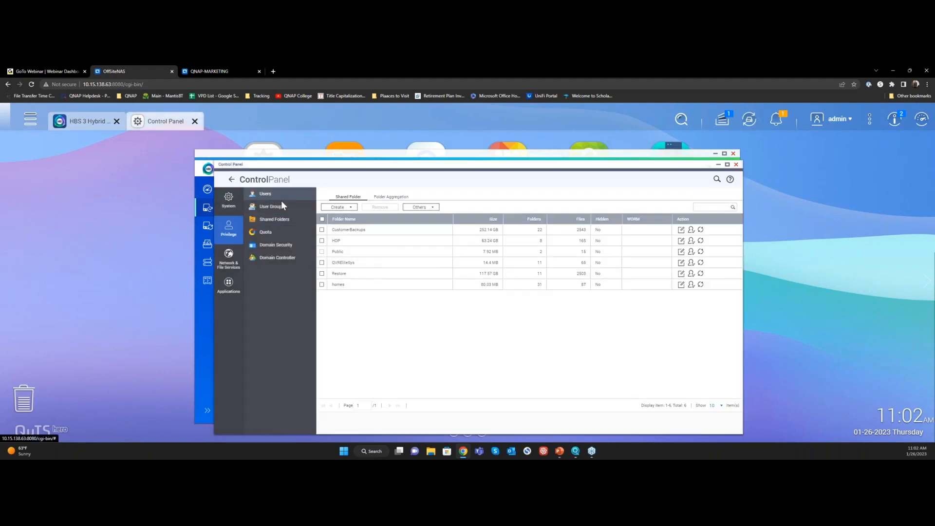
# Start a new local user with read/write permission on the Restore shared folder, and cancel the user creation
pyautogui.click(275, 194)
pyautogui.click(337, 194)
pyautogui.click(342, 213)
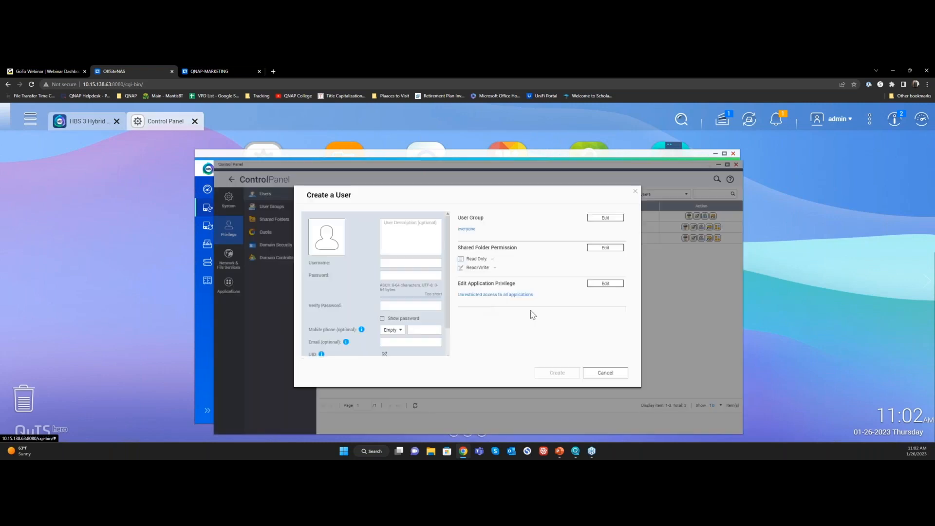
pyautogui.click(604, 247)
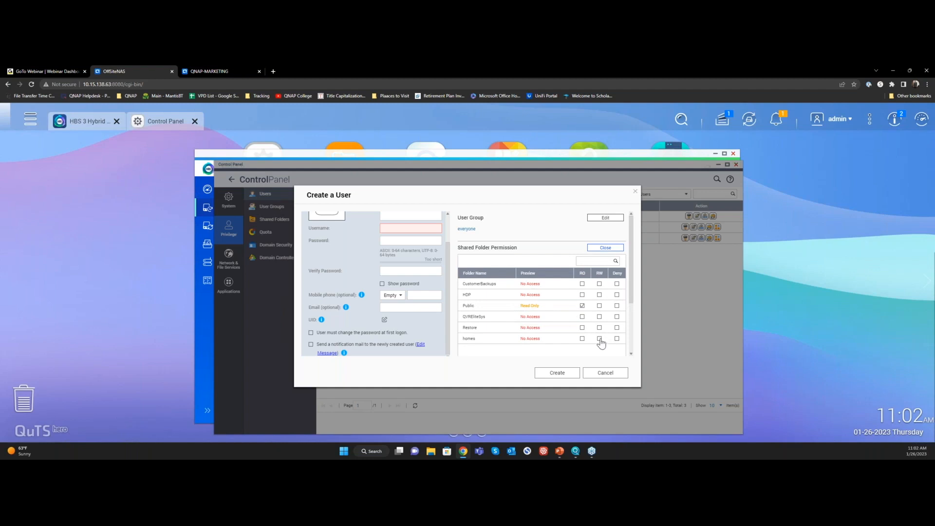
pyautogui.click(599, 328)
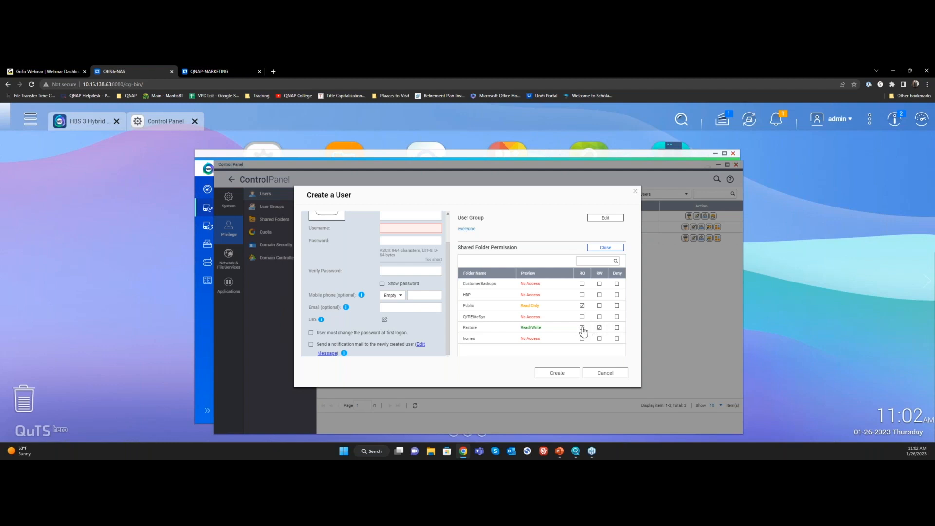
pyautogui.click(604, 374)
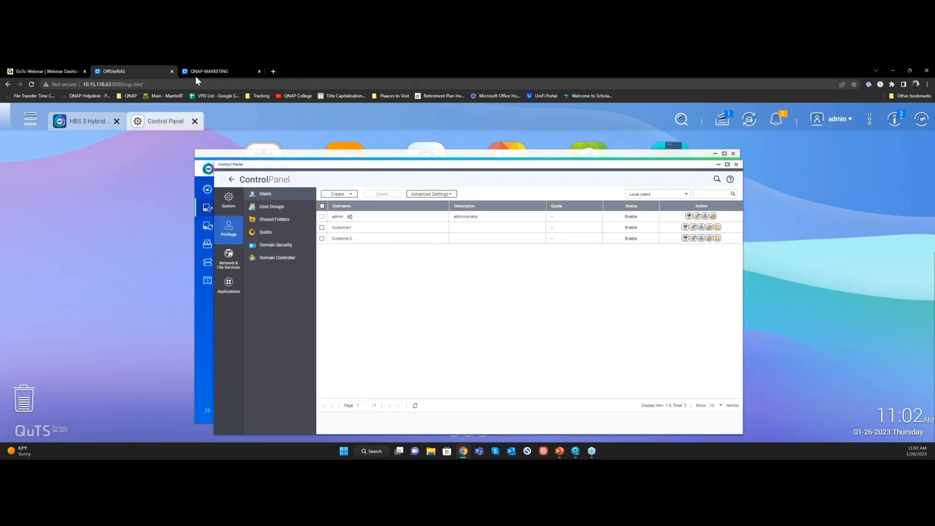